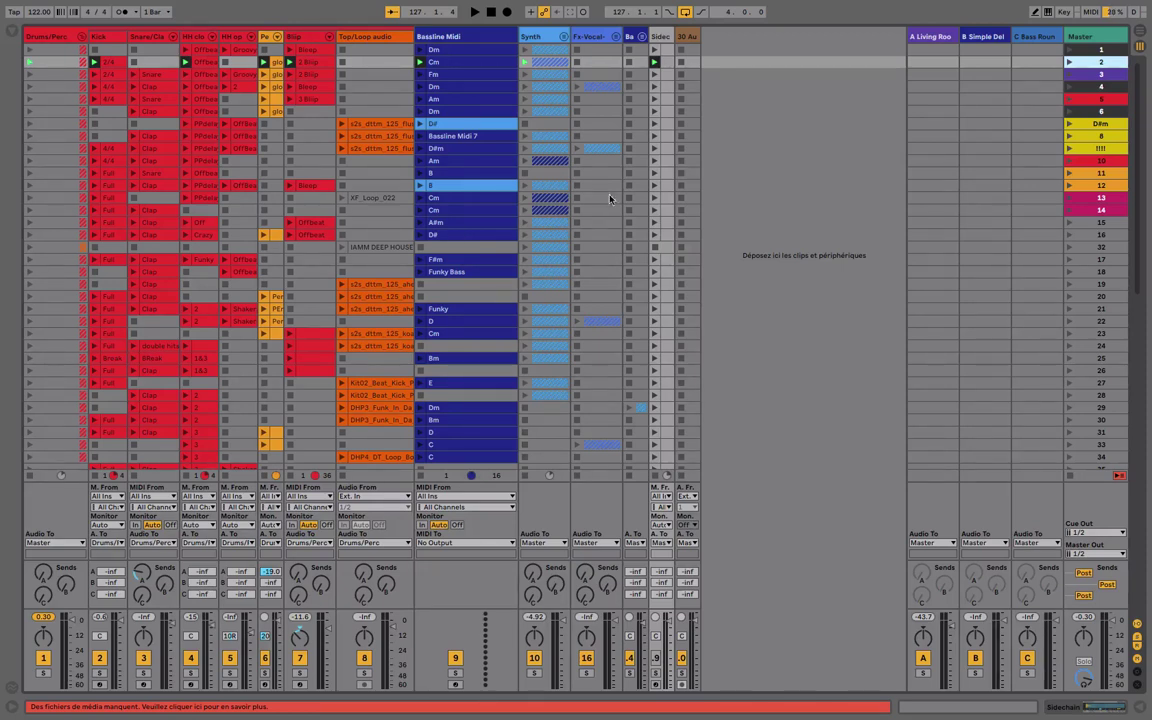
Collapse the Drums/Perc group and launch scene 2 across all tracks
left_click(80, 38)
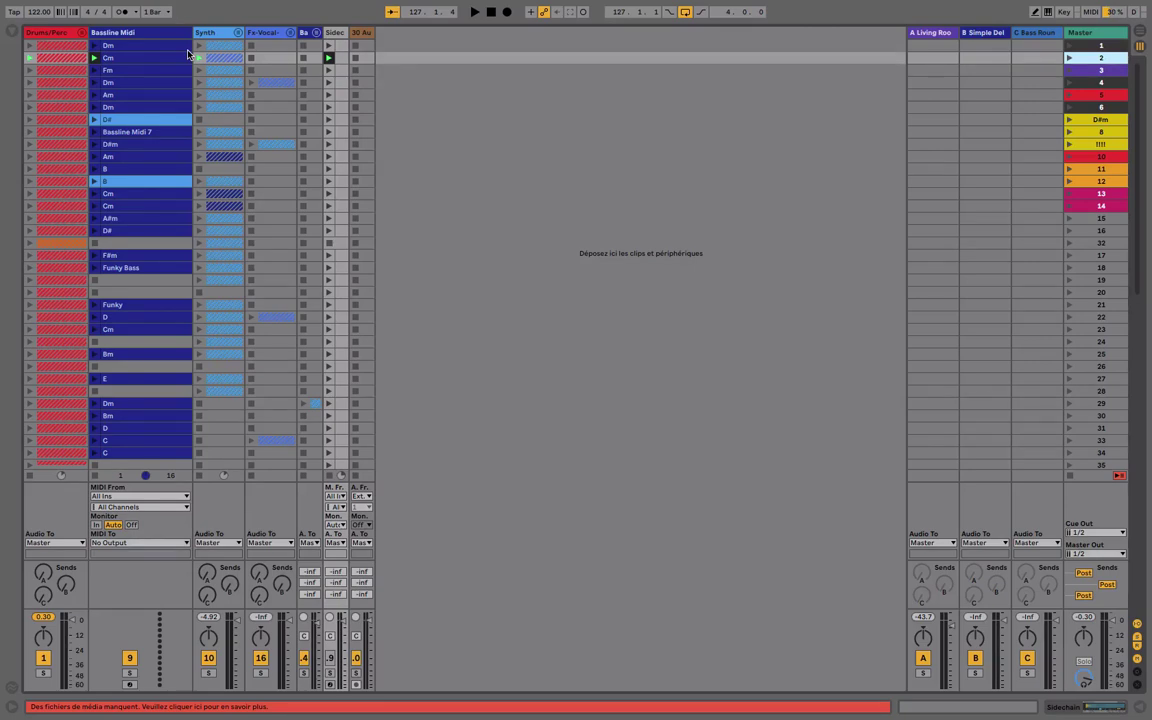
left_click(1069, 62)
Select the first Dm clip on the Bassline Midi track and look through the track's bassline clips
left_click(133, 46)
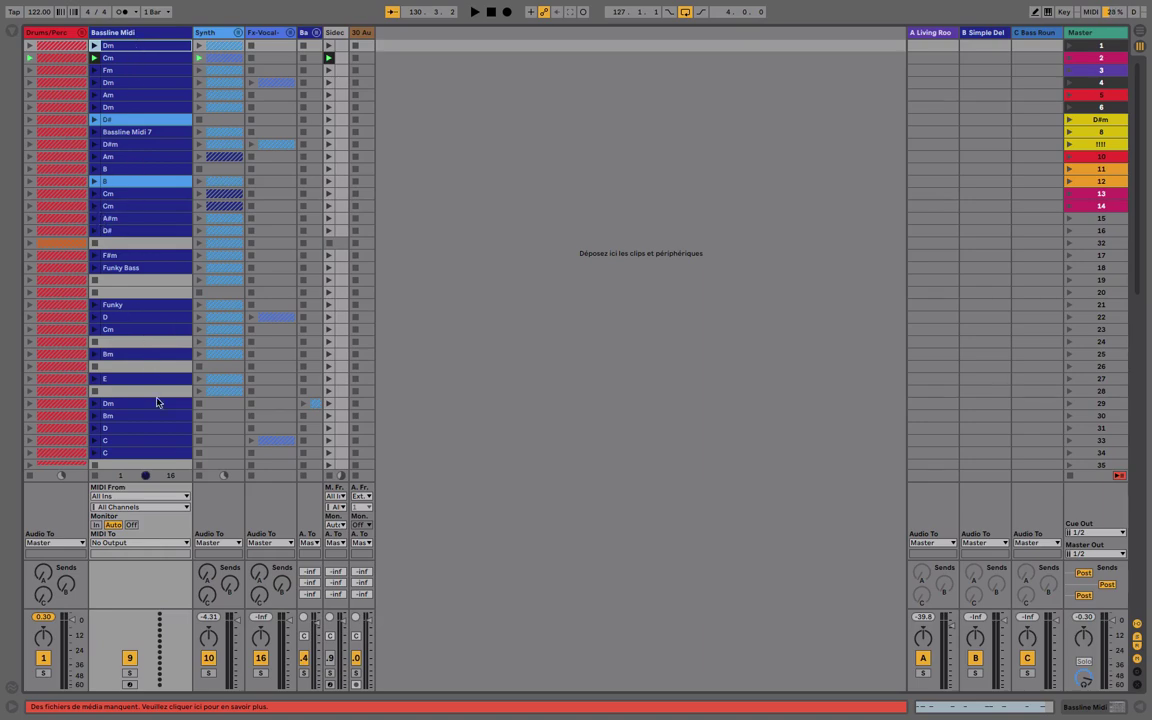
scroll(157, 380, "down", 7)
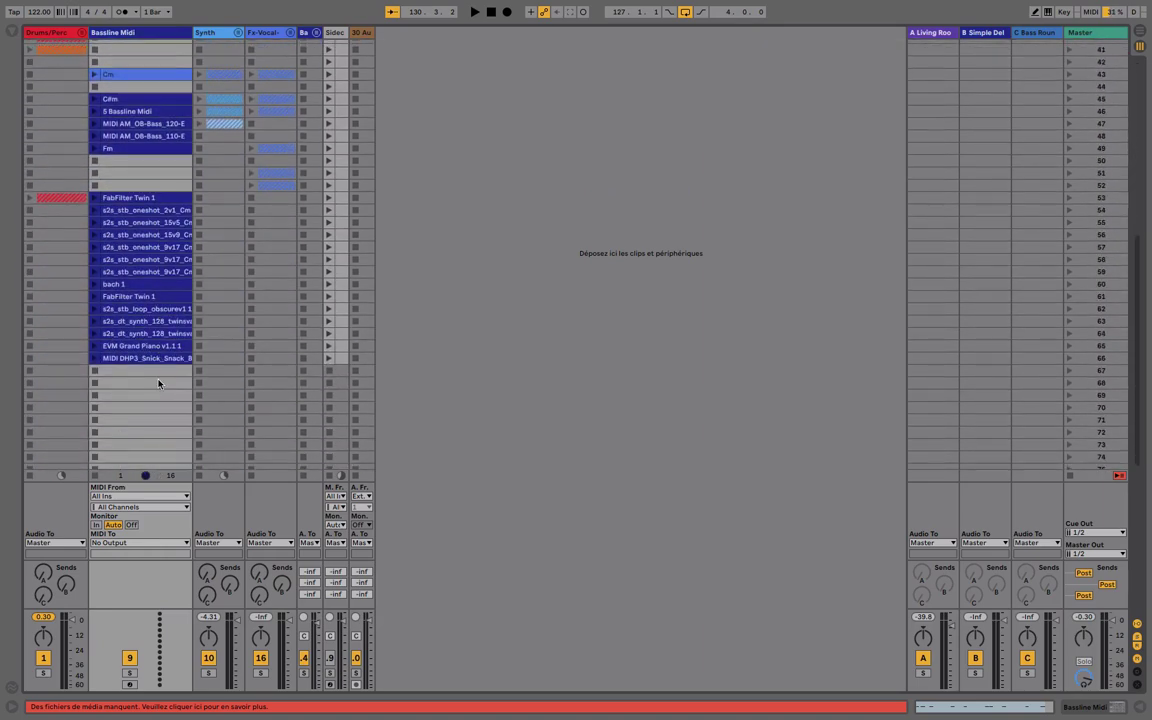
scroll(158, 382, "up", 7)
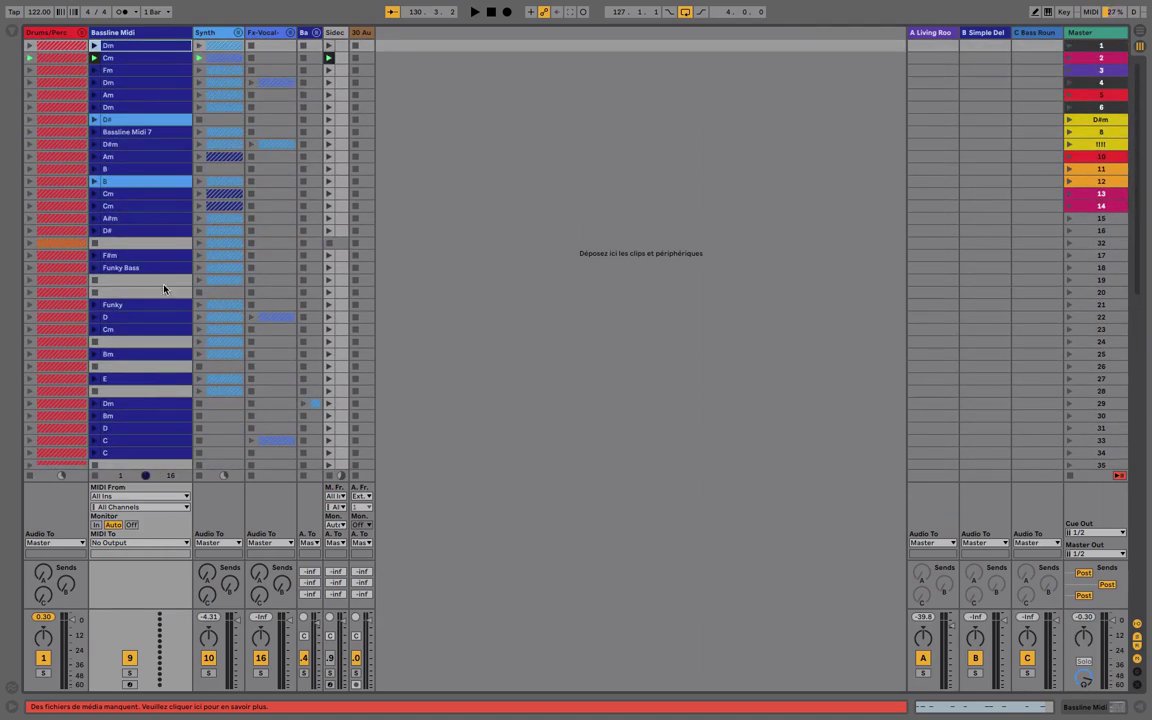
Inspect the tracks and clips inside the Synth group and the Fx-Vocal group, collapsing each group again
left_click(238, 36)
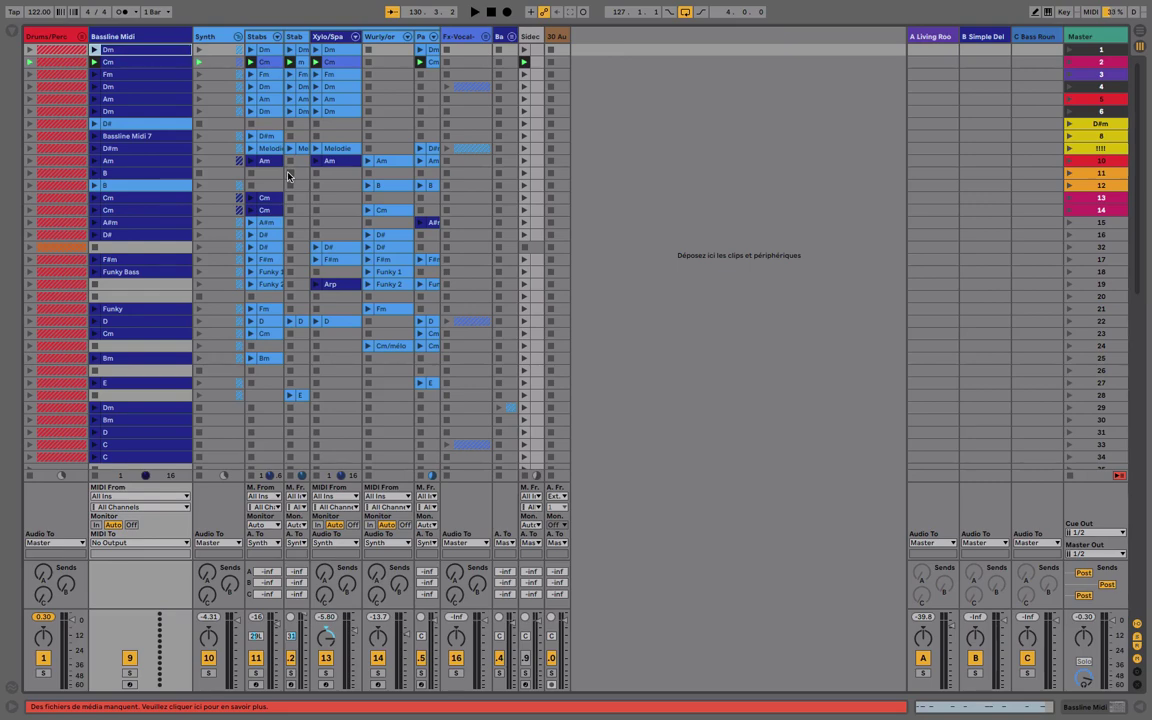
scroll(292, 174, "down", 7)
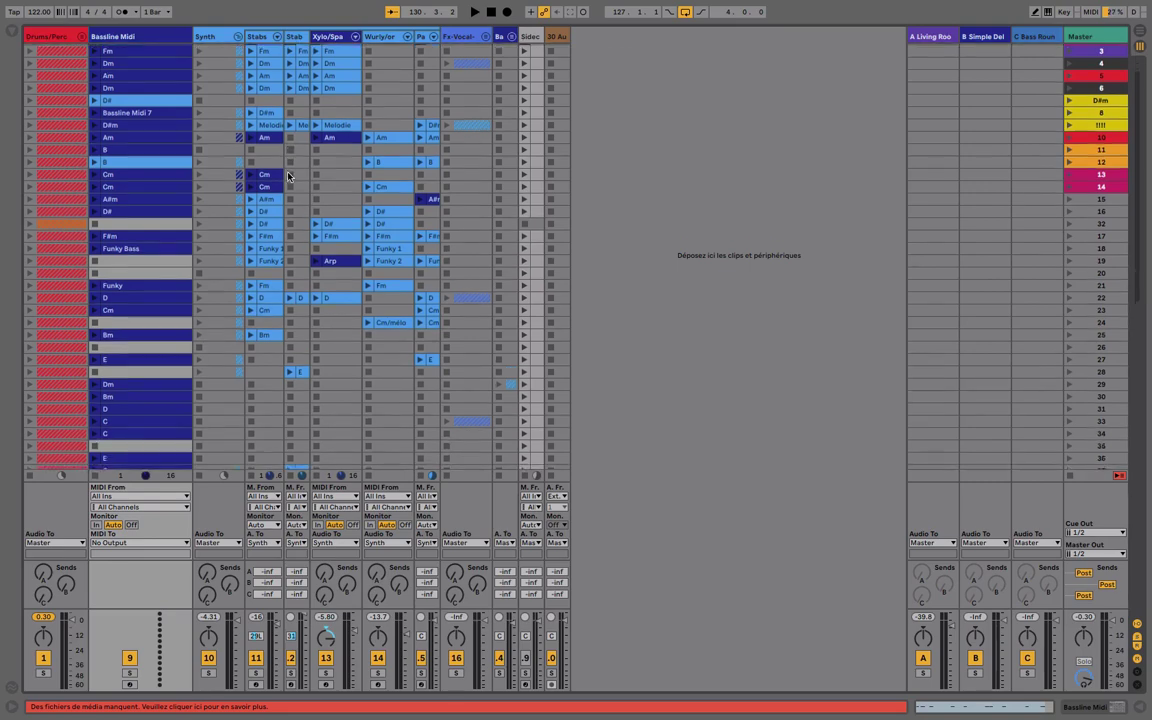
scroll(371, 141, "up", 7)
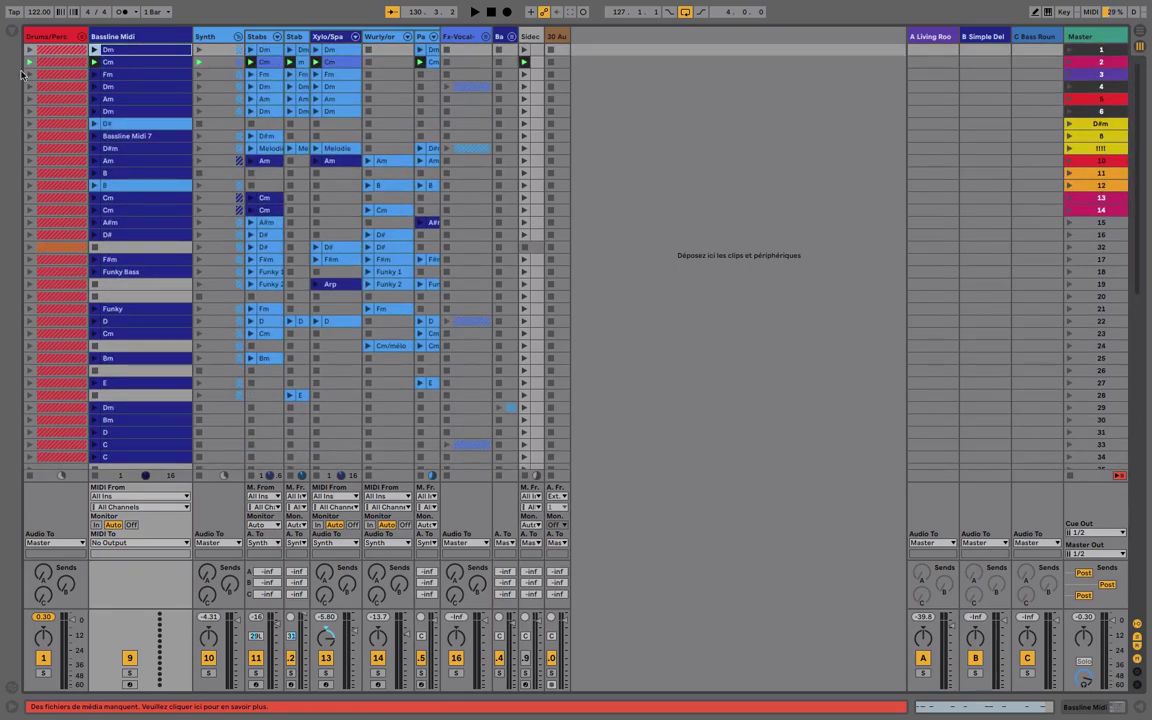
left_click(218, 37)
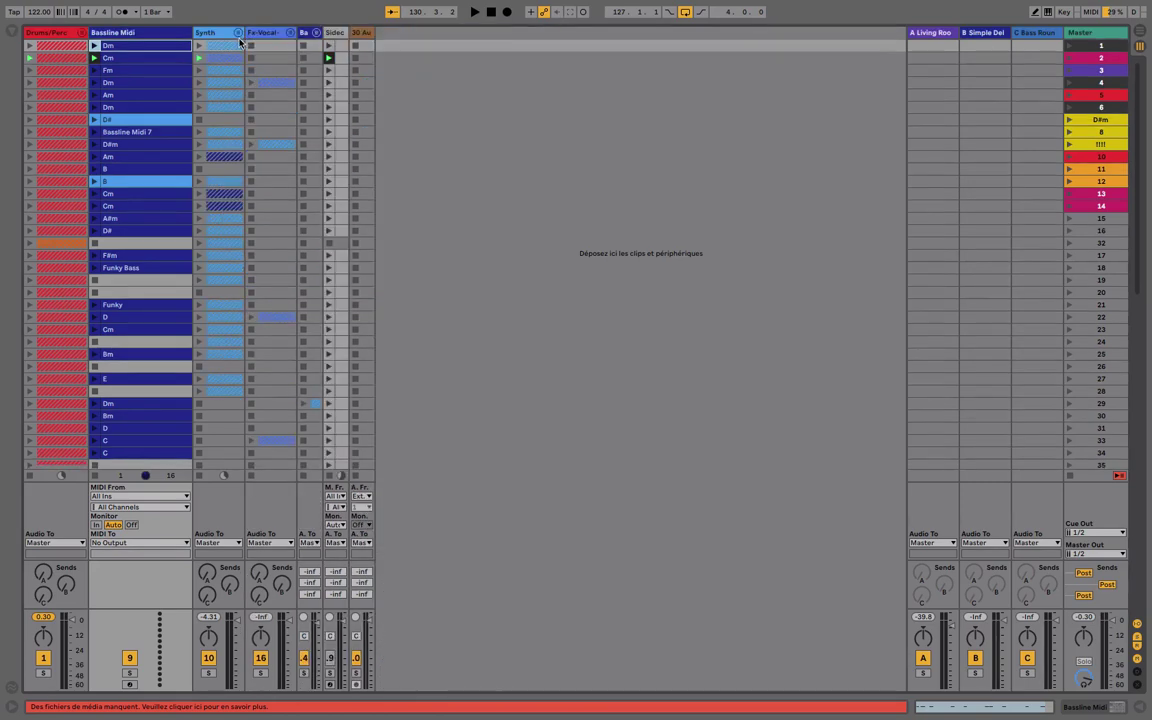
left_click(290, 32)
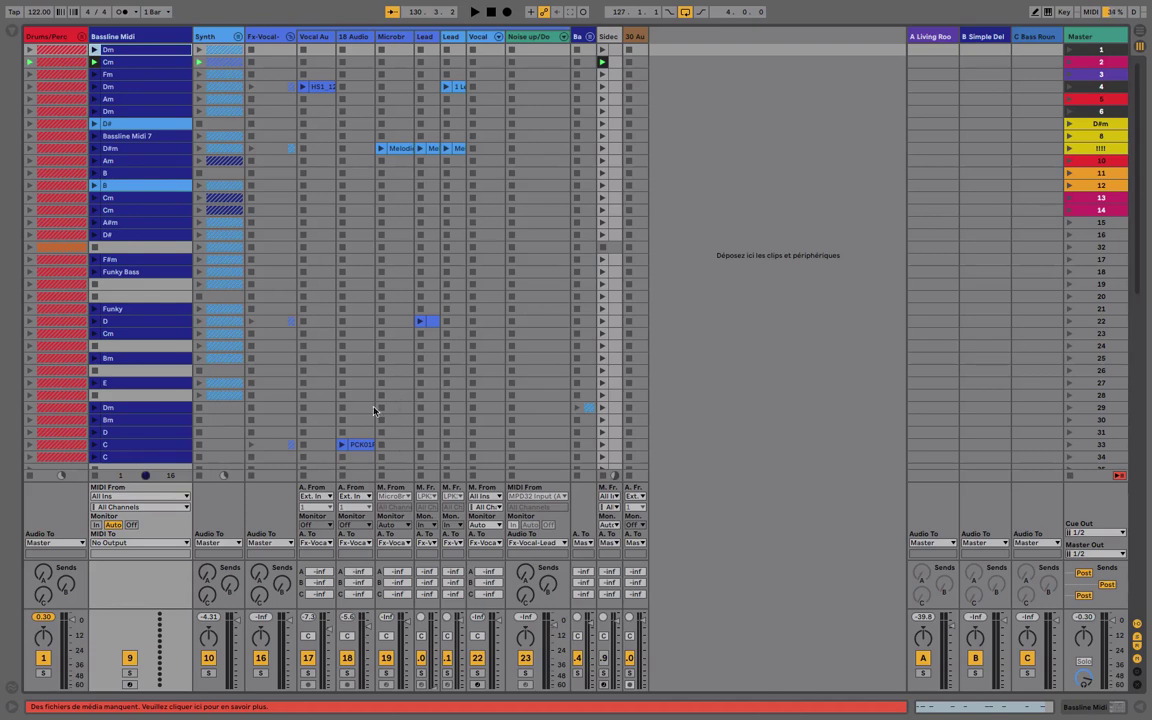
left_click(290, 36)
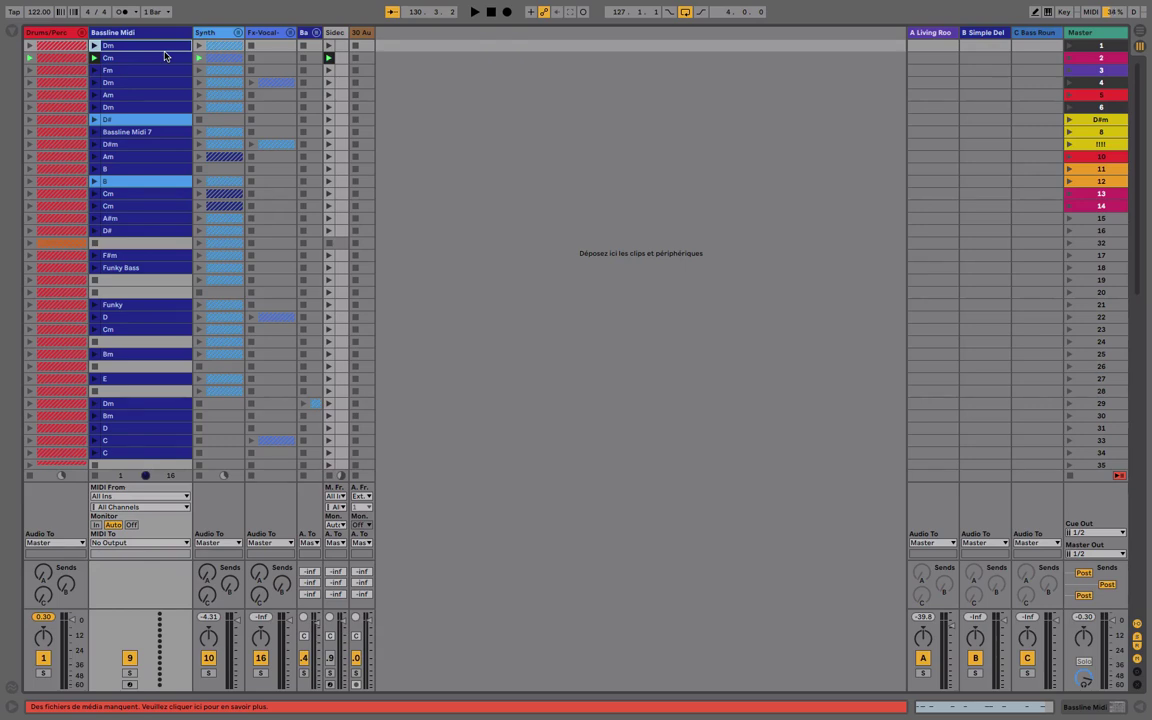
Expand the Drums/Perc group, stop all clips, and launch only the group's drum clips for scenes 2, 4 and D#m in turn
left_click(80, 33)
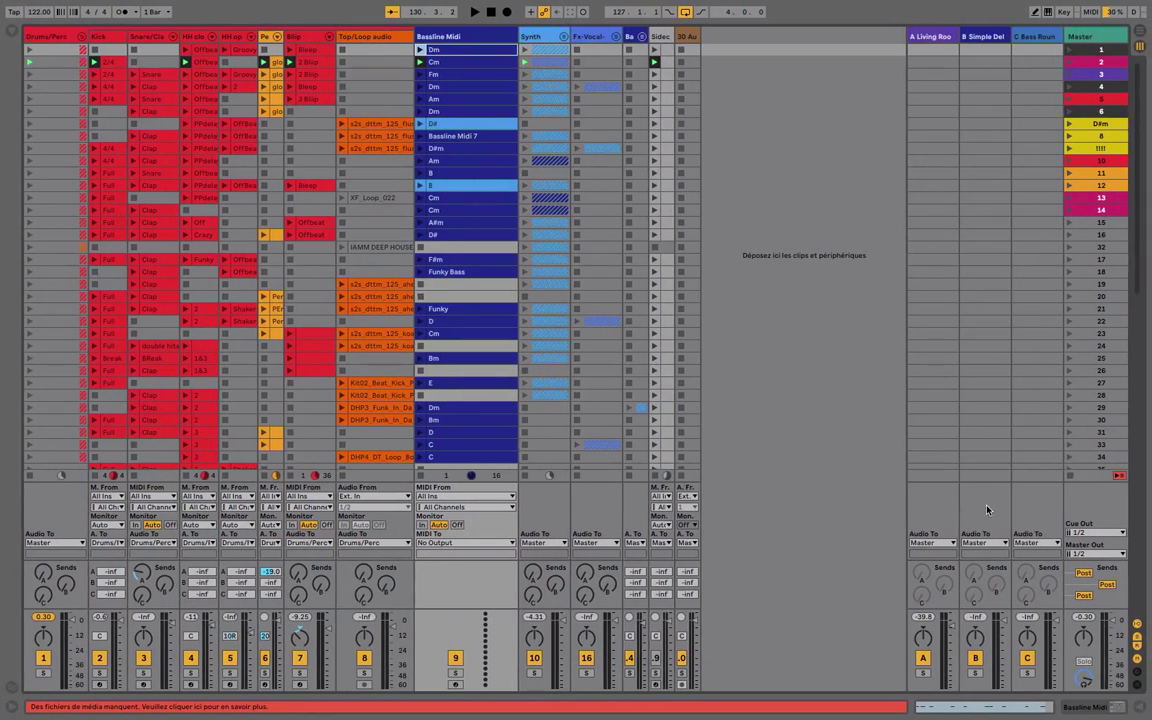
left_click(1070, 476)
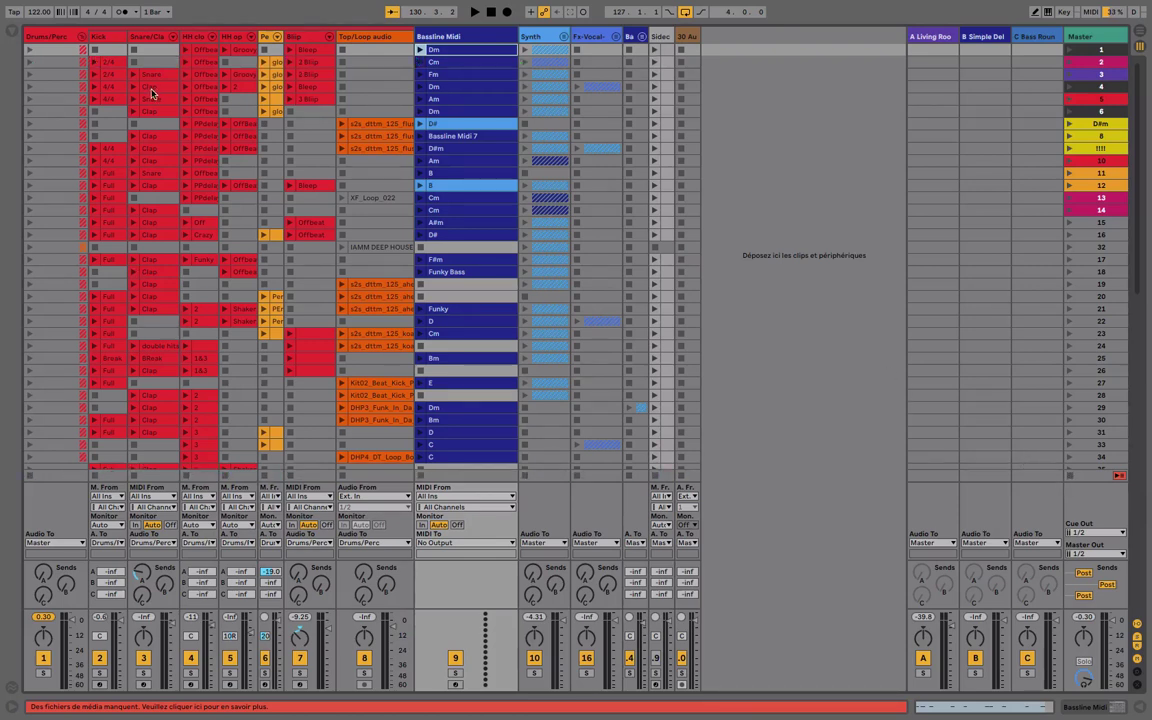
left_click(29, 62)
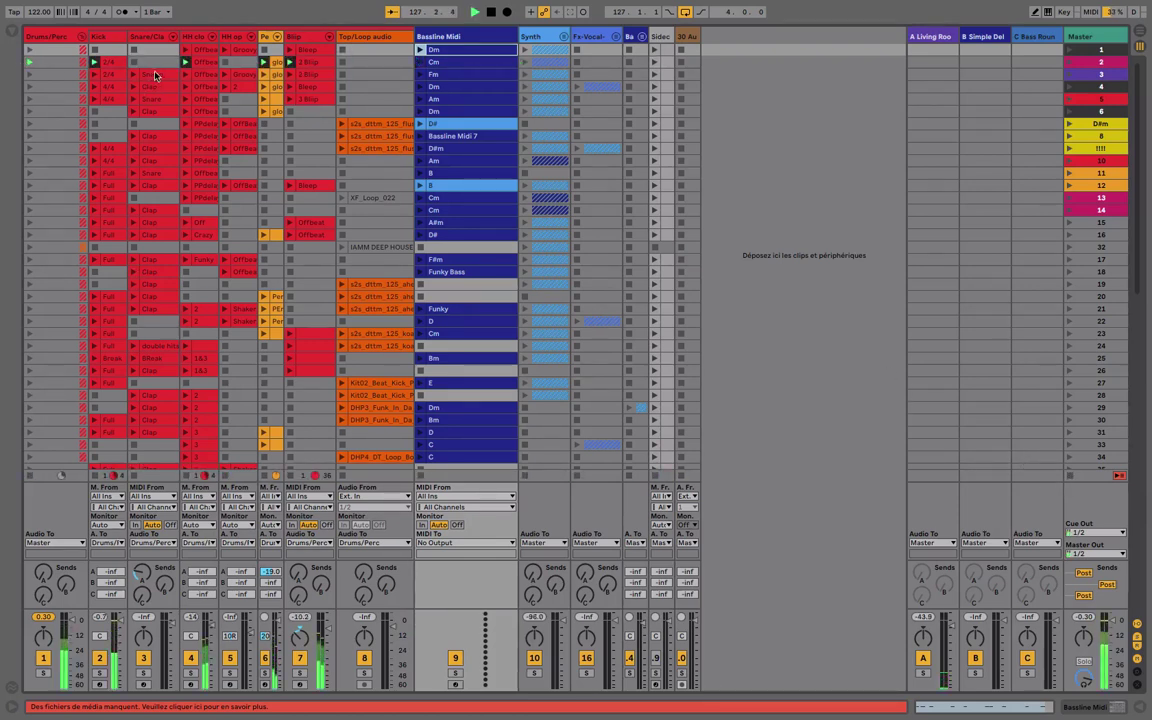
left_click(29, 87)
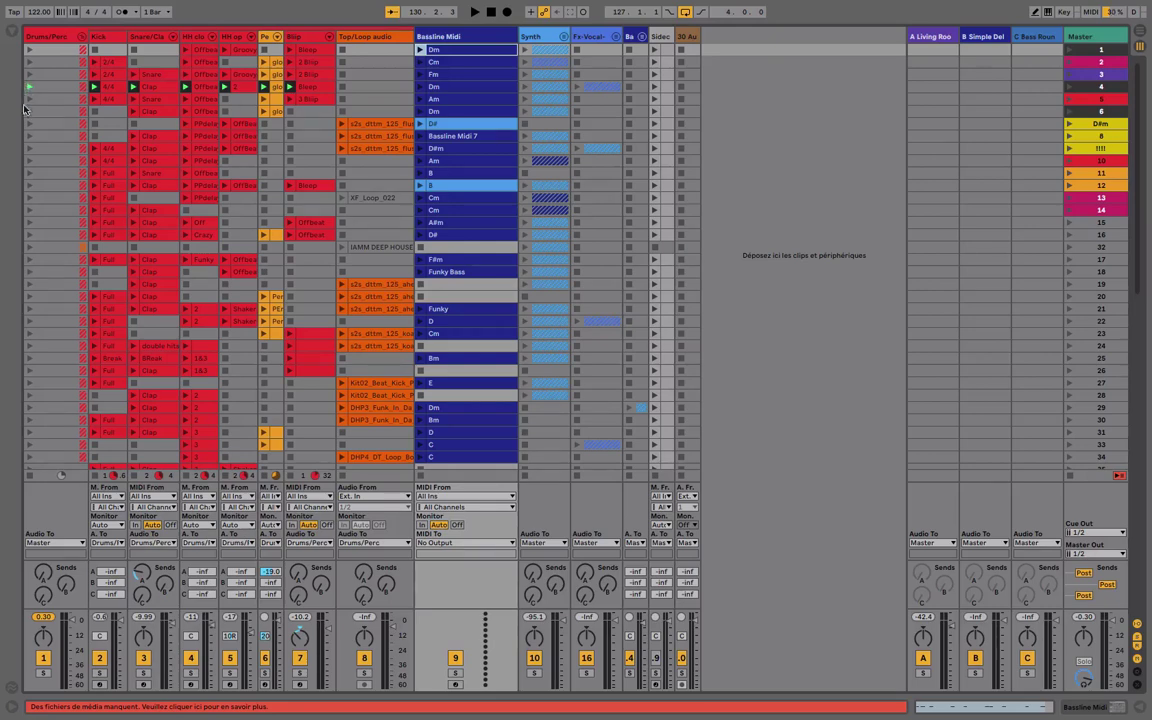
left_click(28, 122)
Examine the HH close track's devices and its PPdelay clip in scene D#m, including the clip's envelope device and control choices
double_click(191, 41)
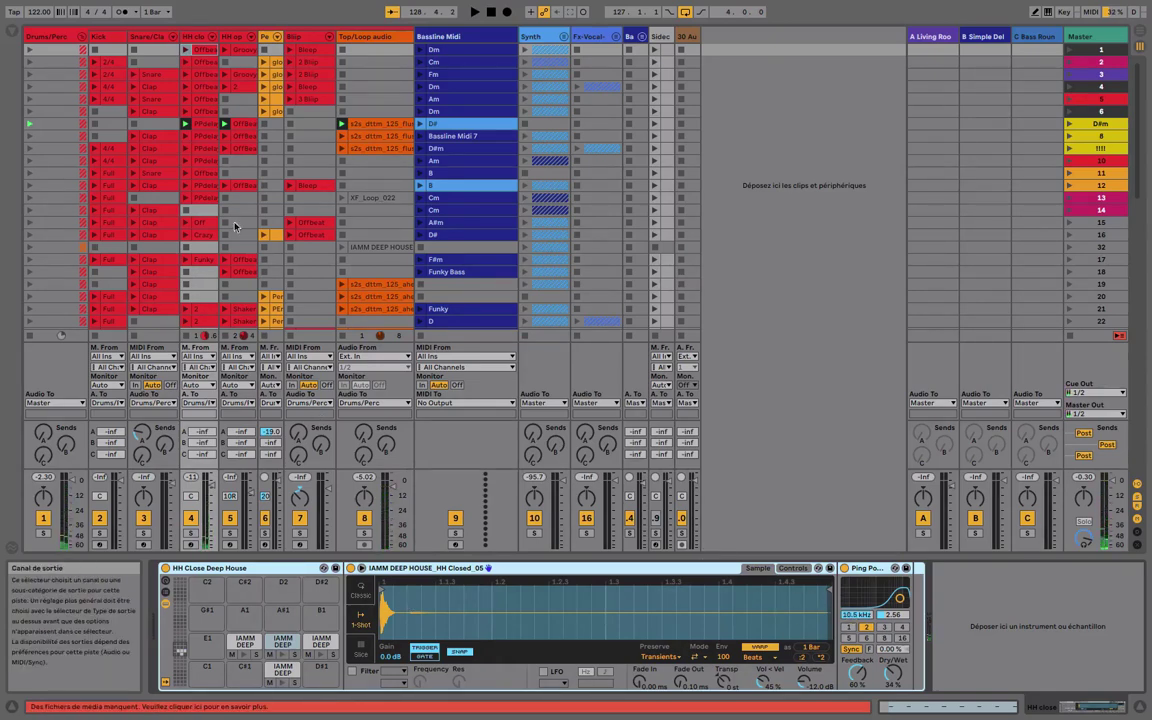
double_click(199, 124)
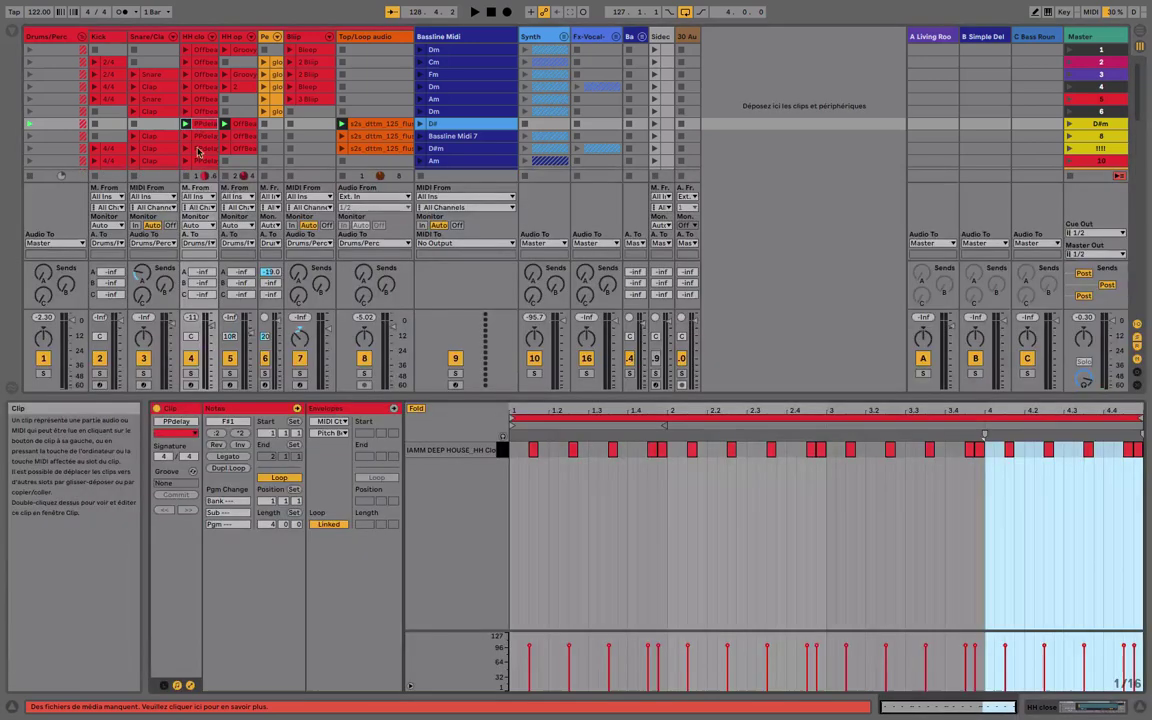
left_click(326, 408)
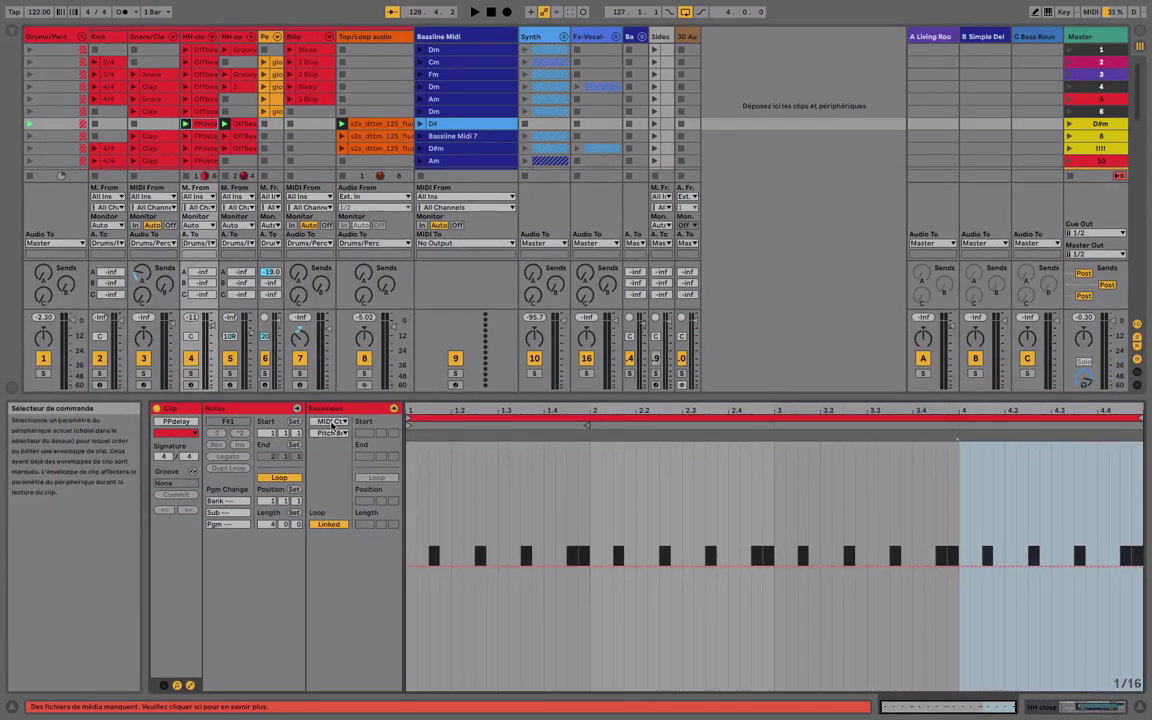
left_click(338, 422)
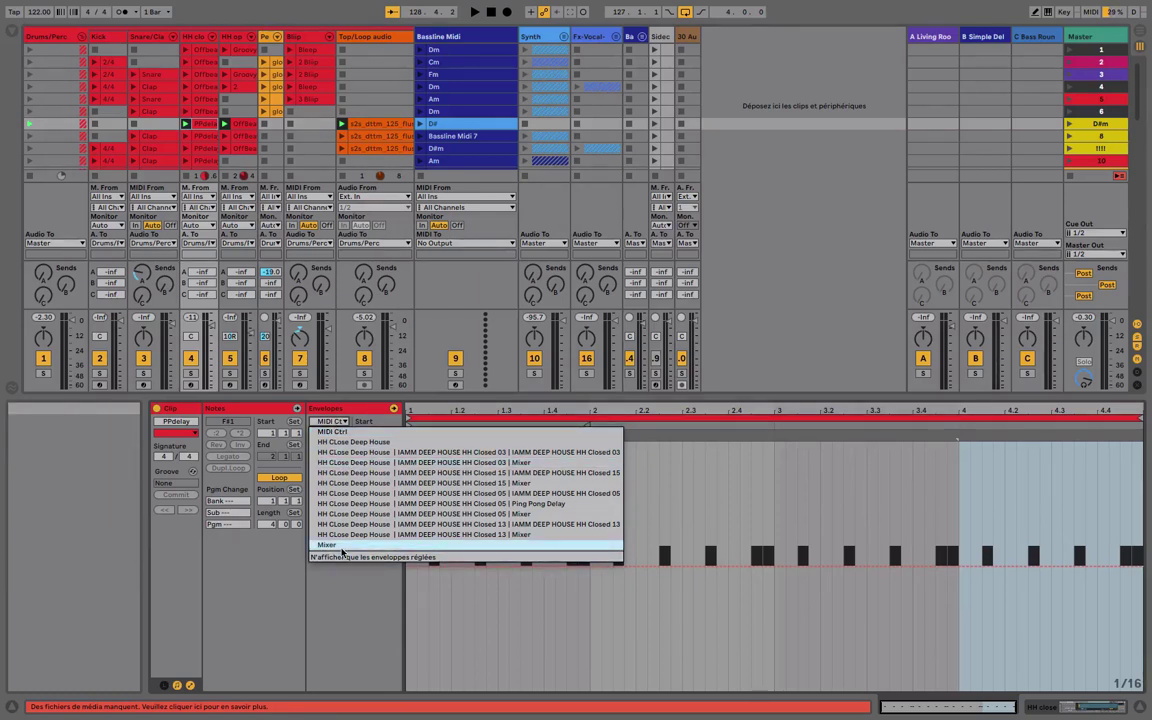
left_click(334, 432)
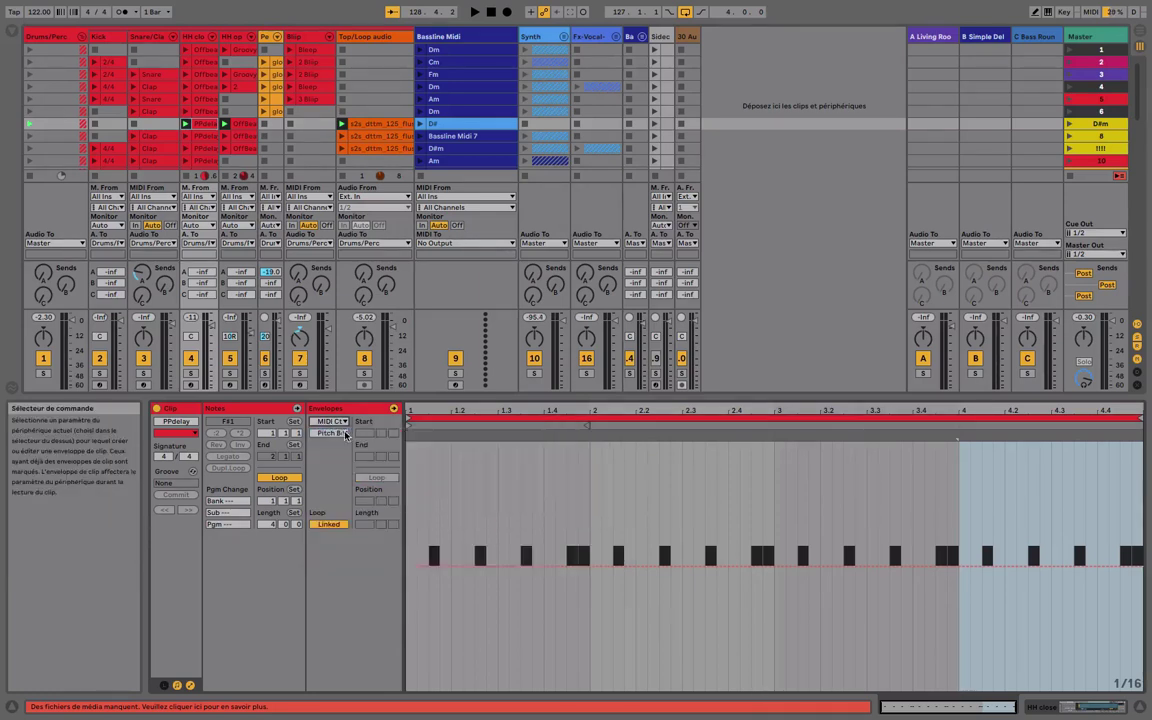
left_click(342, 434)
left_click(342, 434)
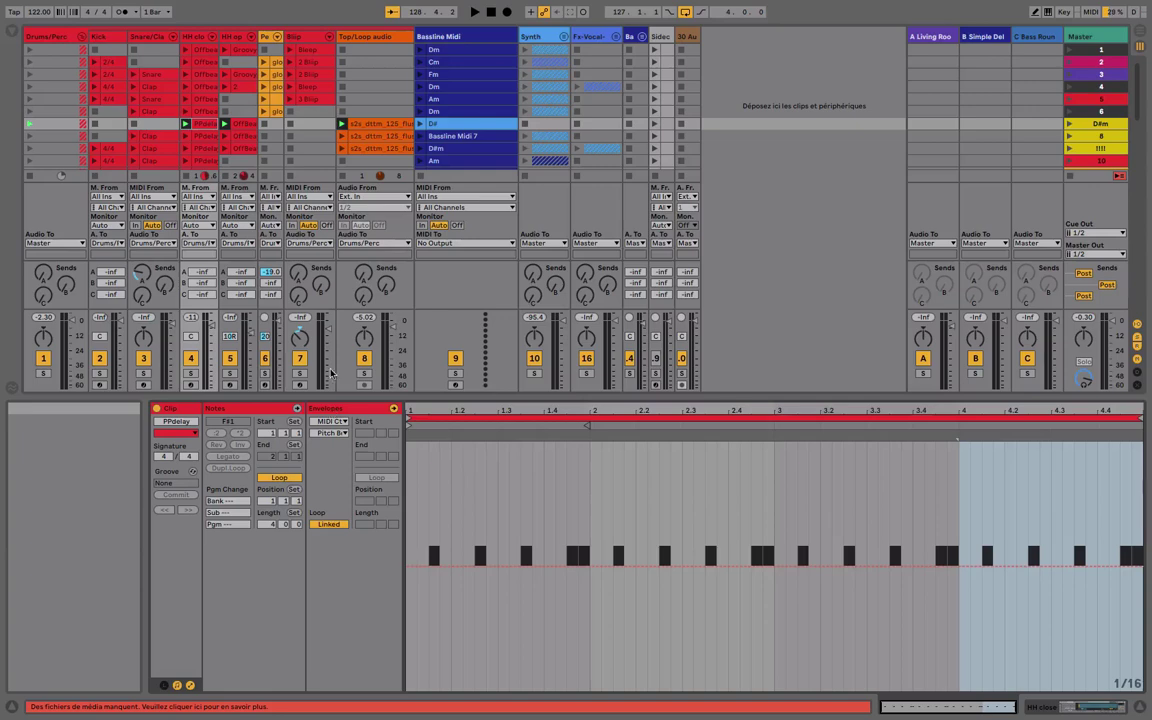
double_click(202, 38)
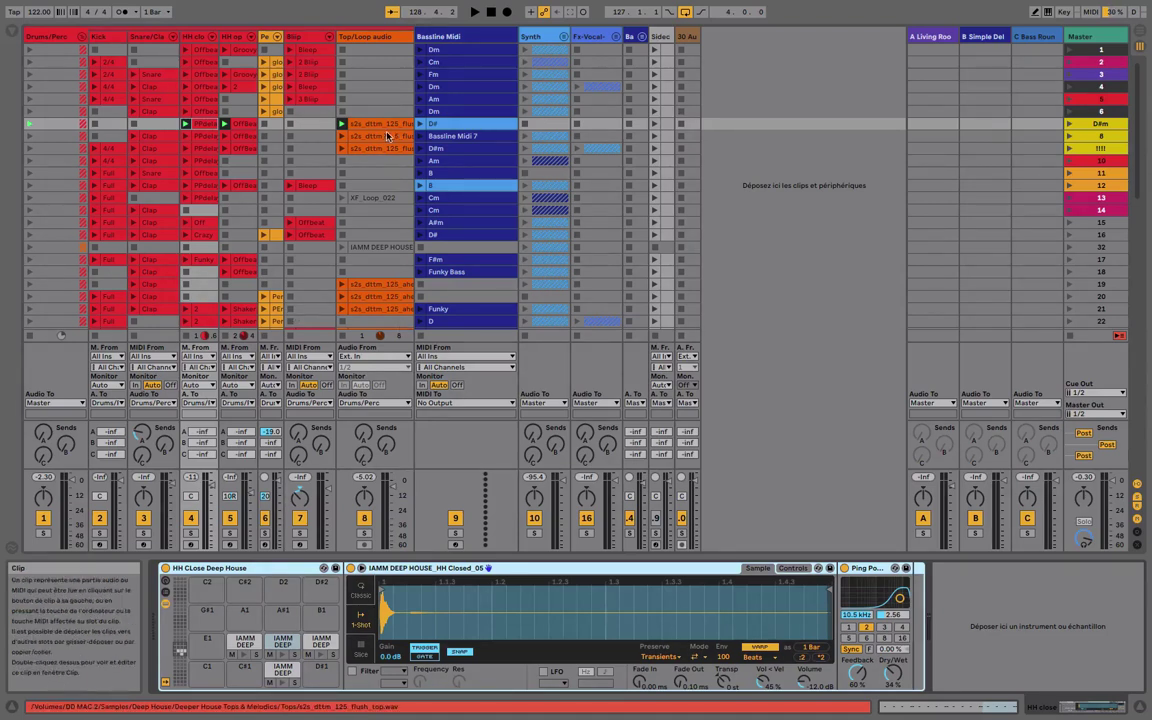
Go through the Drums/Perc group slots from scene 2 to D#m and highlight the drum clips of scenes 1 to 11
left_click(47, 64)
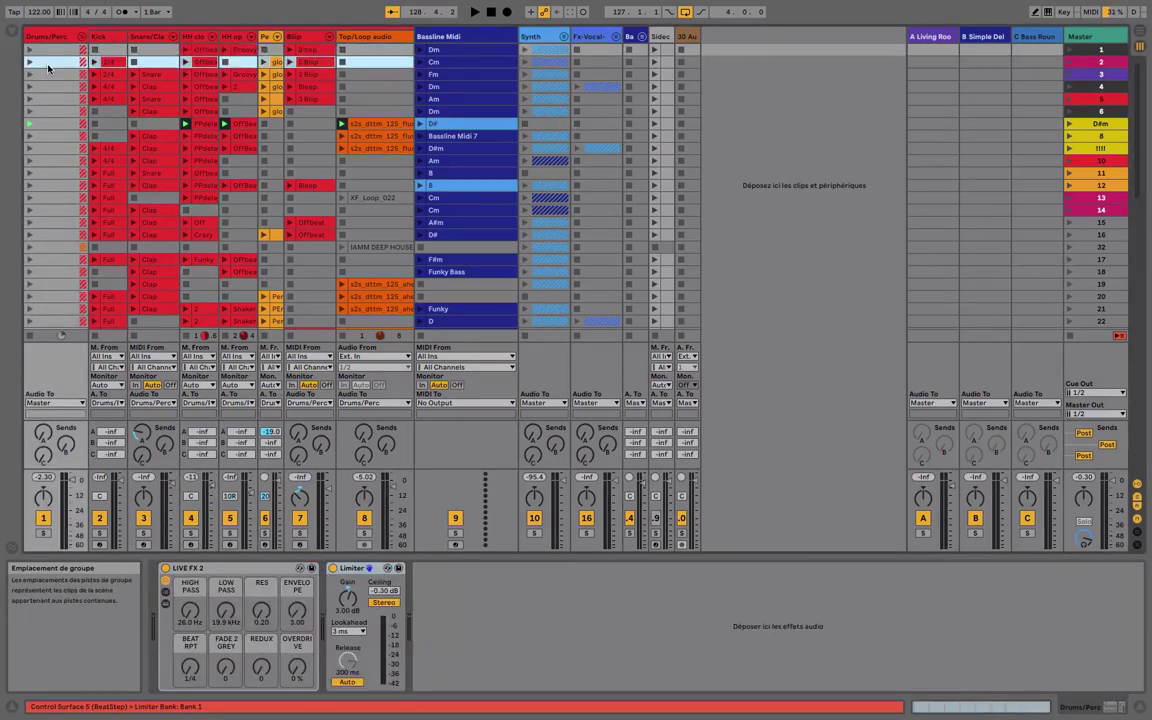
left_click(46, 79)
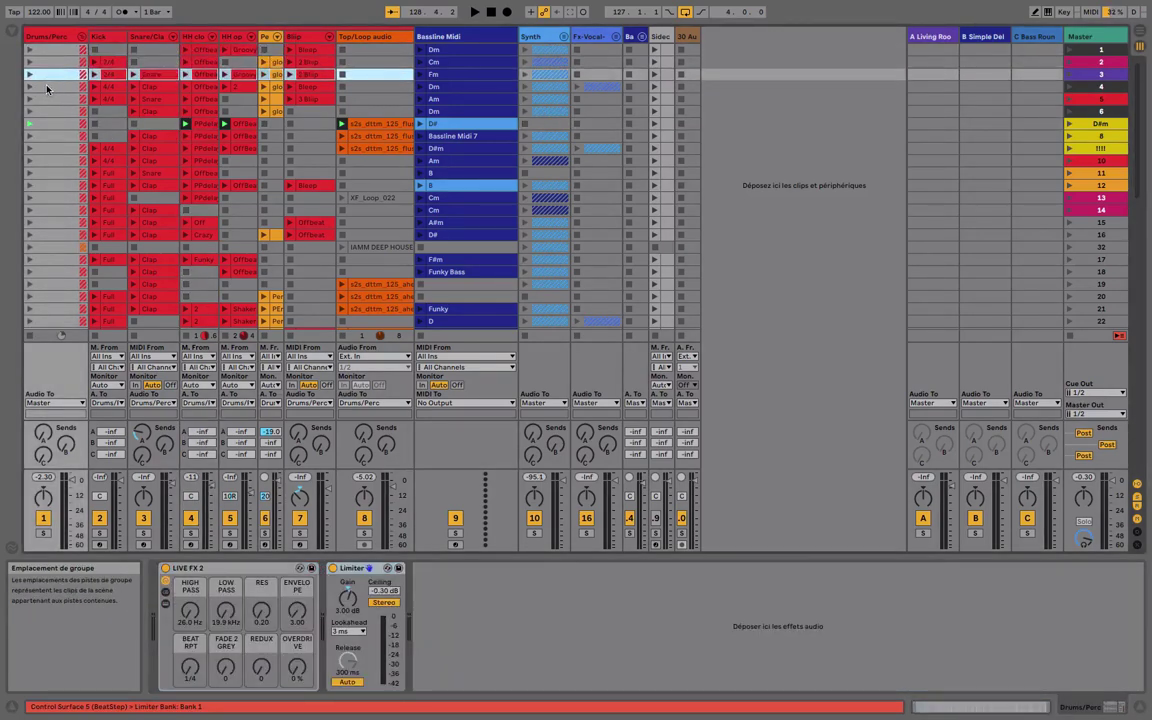
left_click(47, 87)
left_click(47, 98)
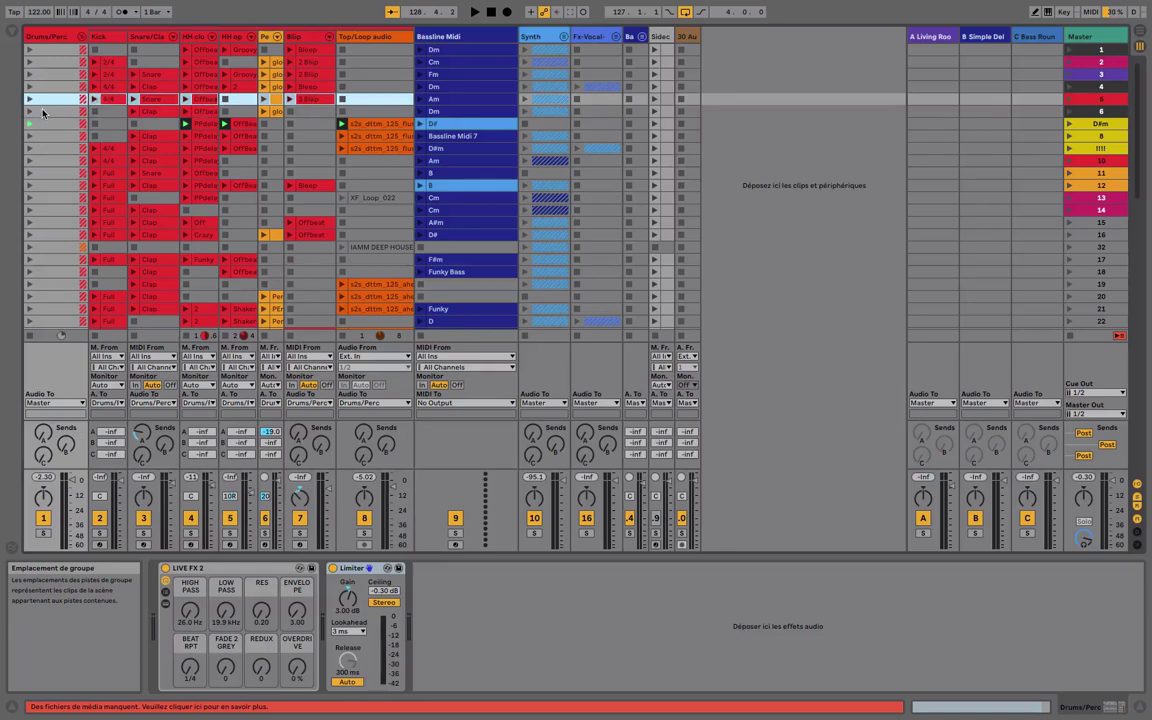
left_click(43, 112)
left_click(46, 123)
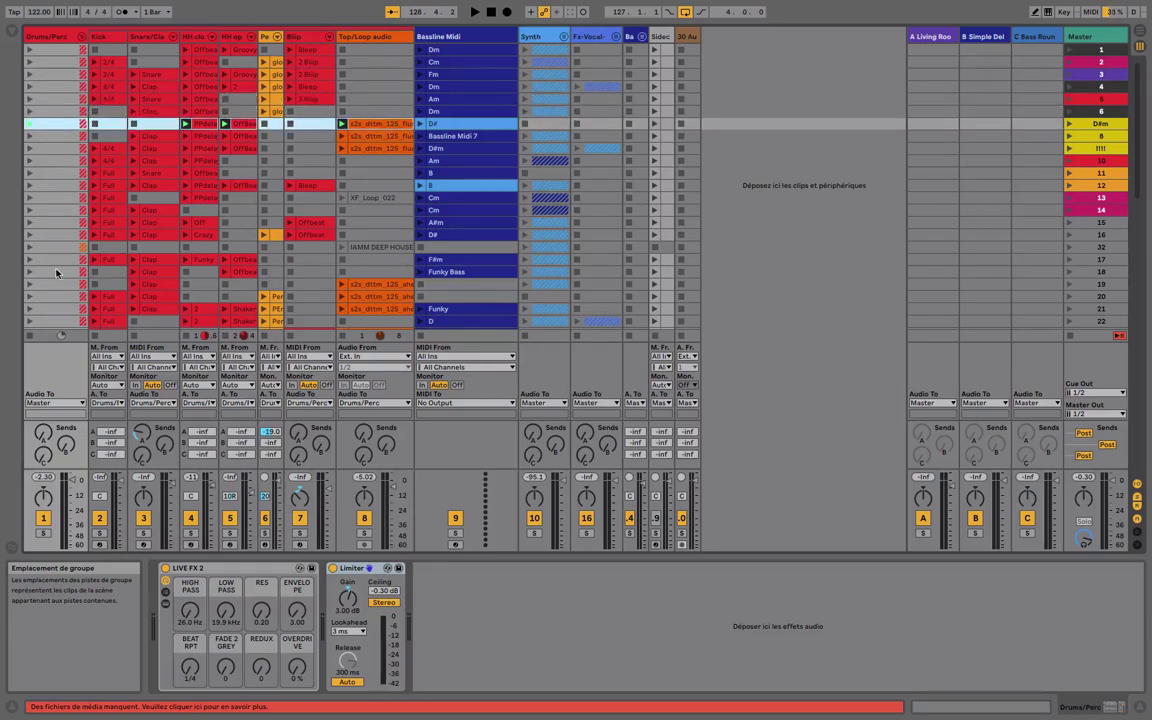
scroll(56, 273, "down", 10)
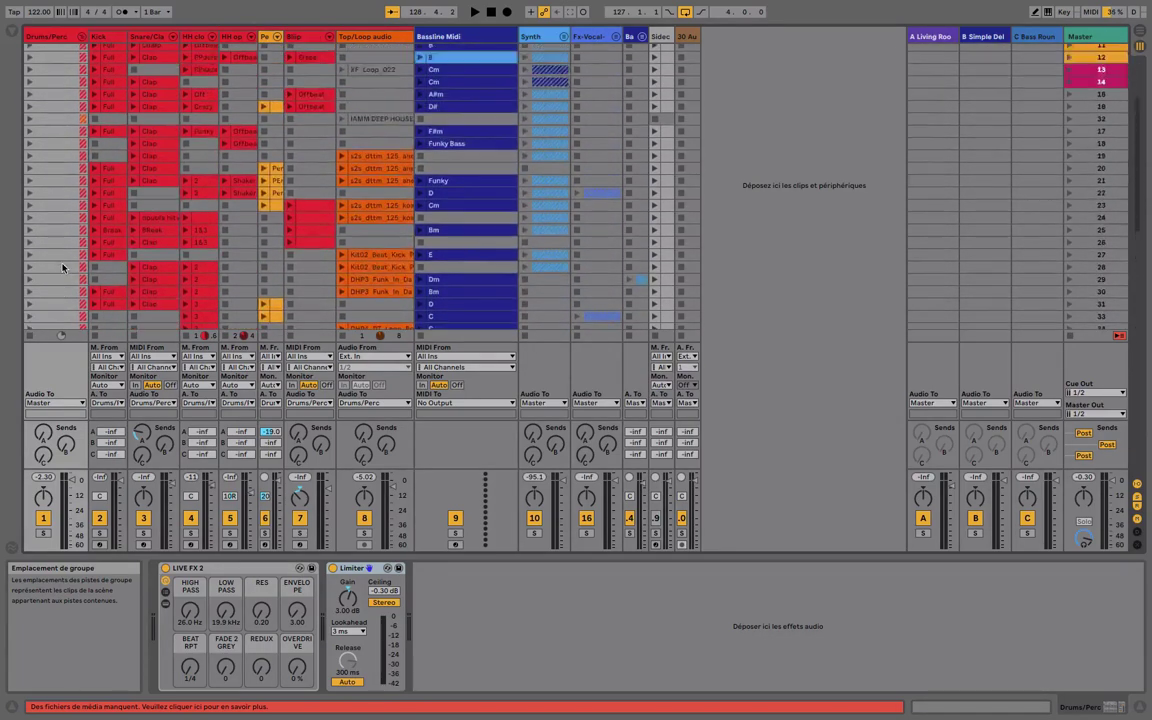
scroll(62, 267, "up", 10)
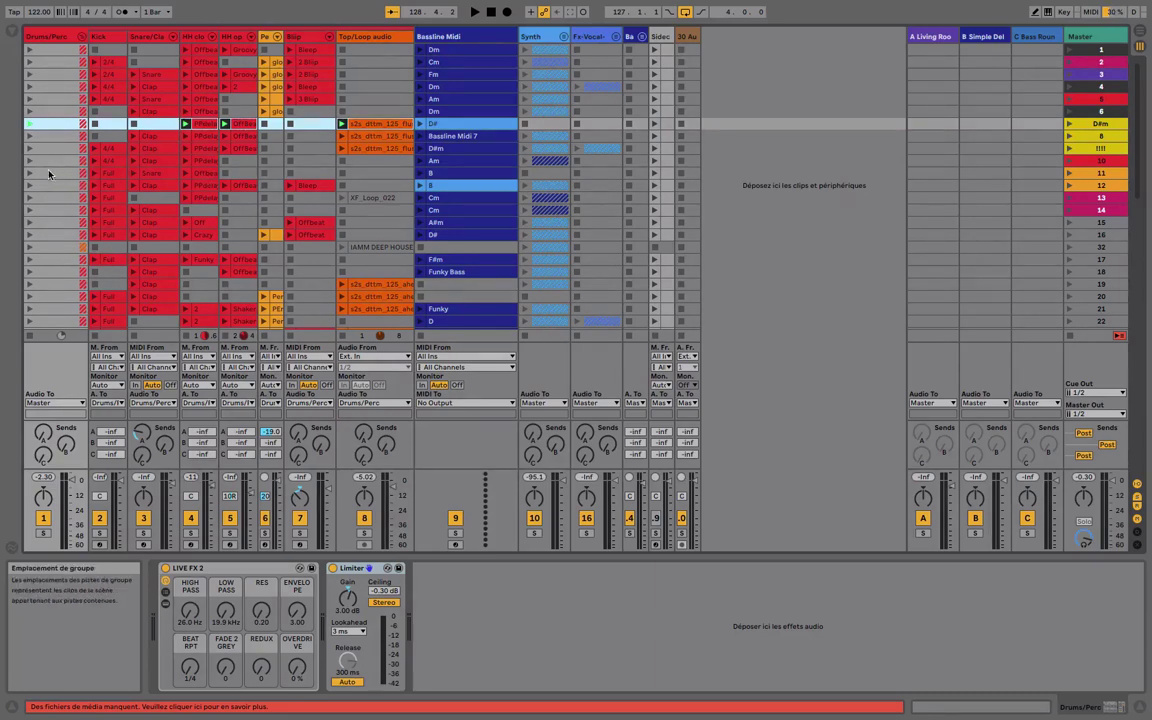
left_click_drag(48, 174, 410, 52)
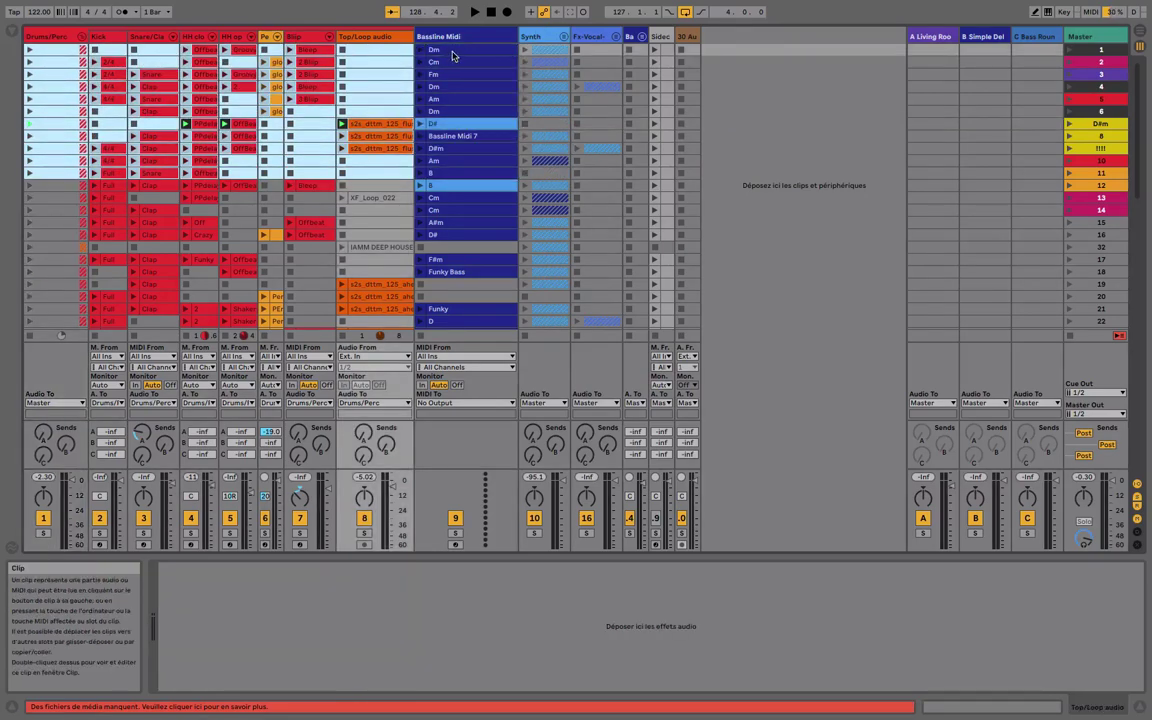
left_click(452, 56)
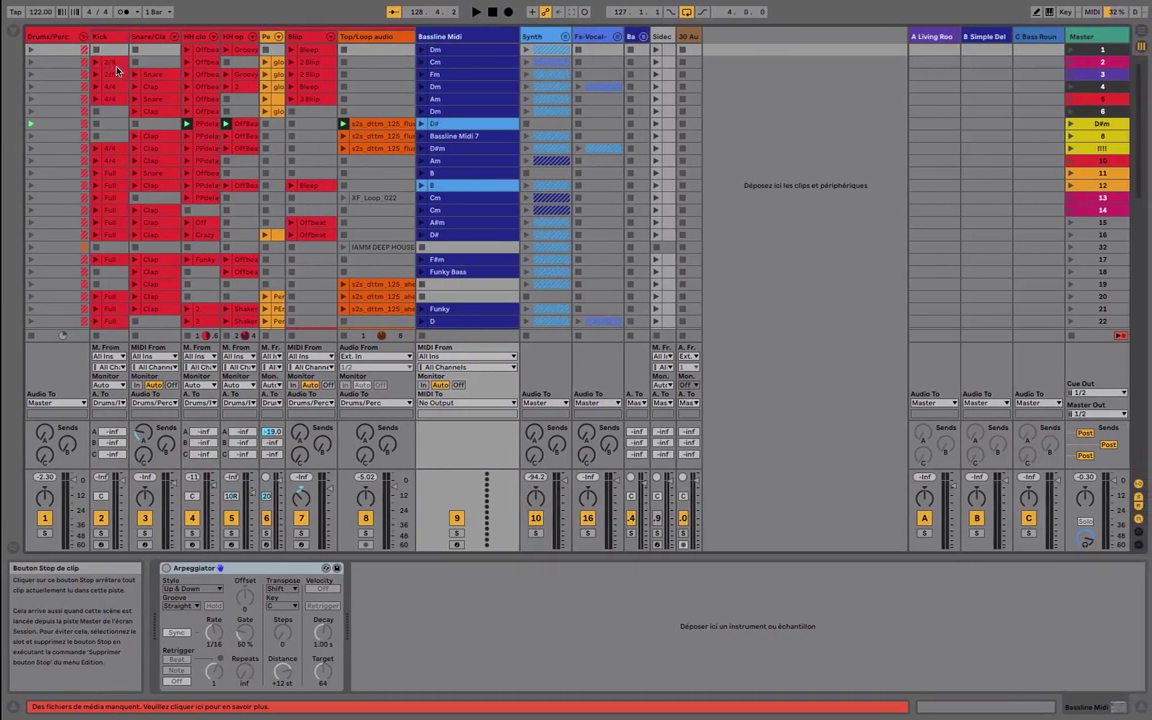
Collapse the Drums/Perc group and view the Bassline Midi track's first Dm clip and its Arpeggiator device
left_click(112, 38)
left_click(57, 33)
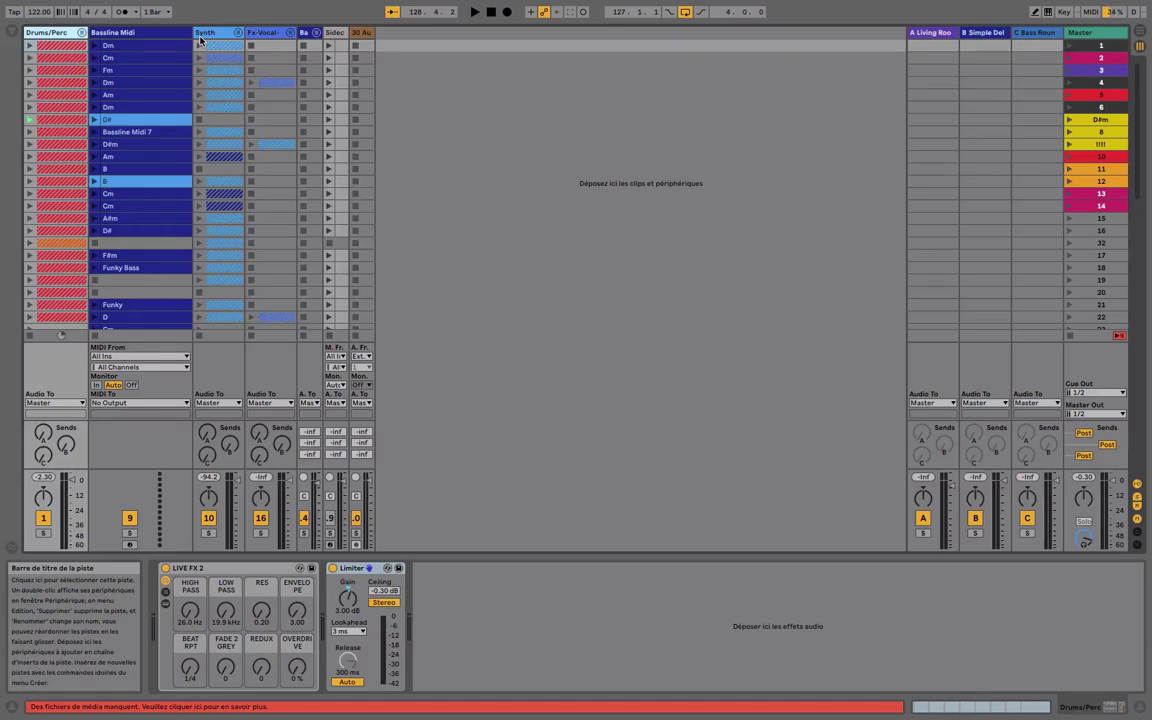
left_click(140, 34)
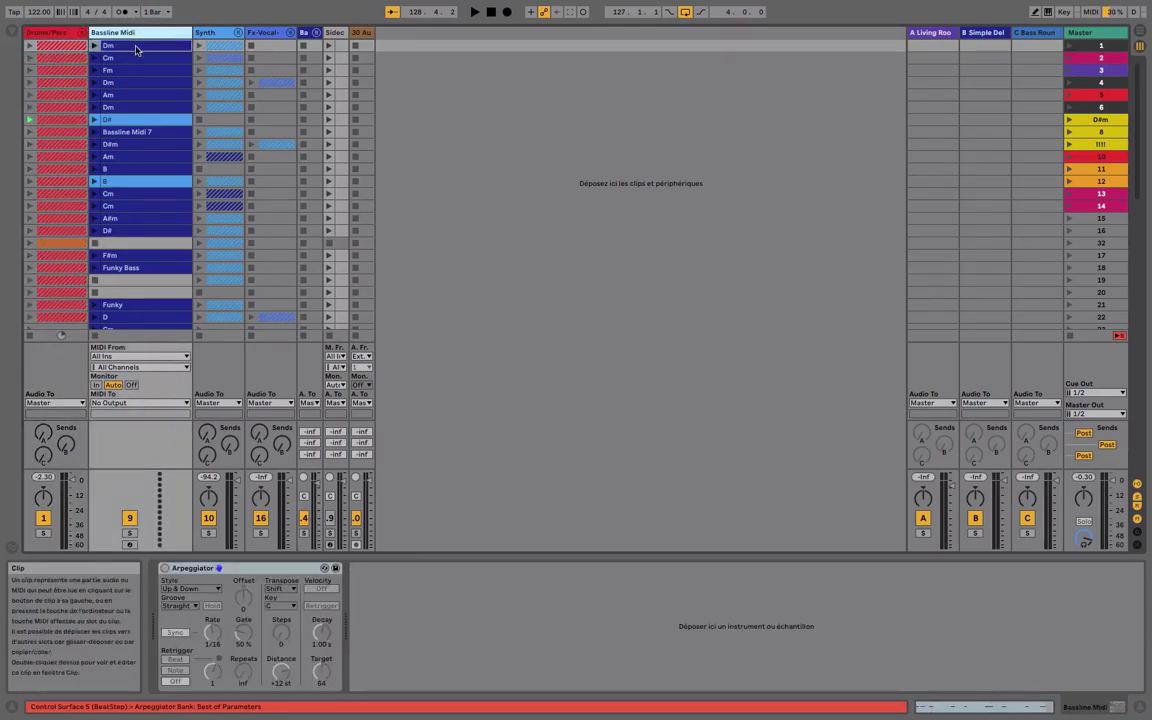
double_click(137, 47)
left_click(128, 32)
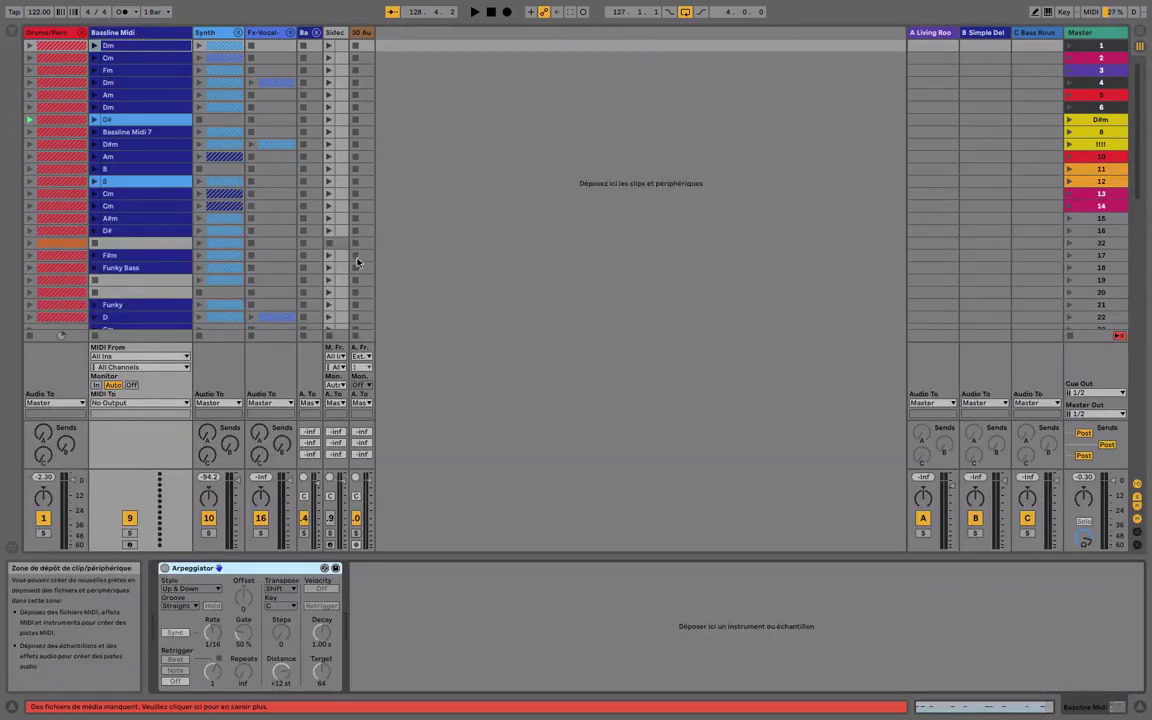
Expand the Bass and Fx-Vocal groups, and widen the Lead track and the Bass group track
left_click(316, 32)
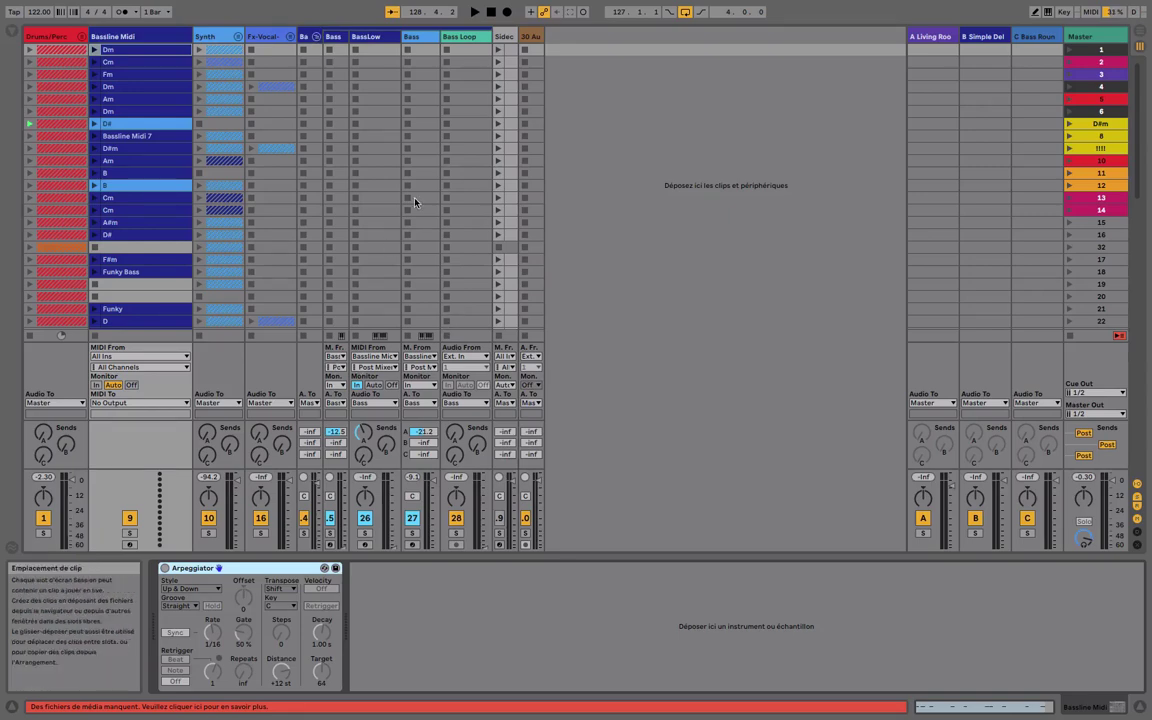
left_click(290, 36)
left_click(427, 40)
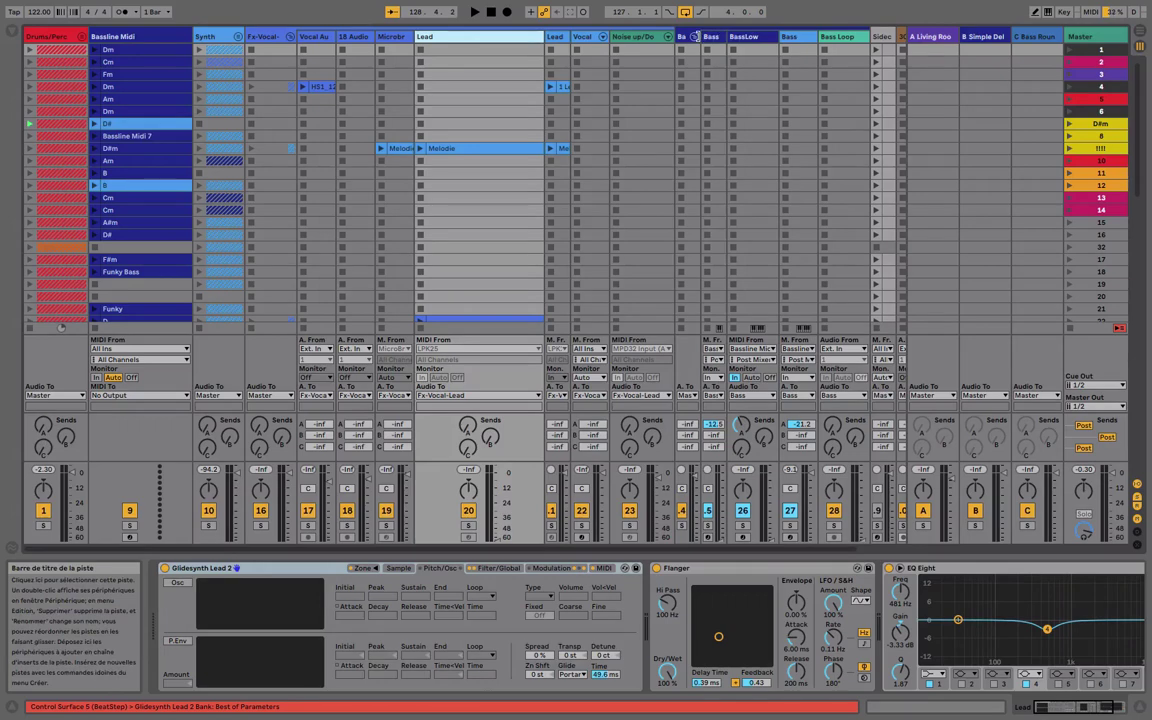
left_click_drag(700, 36, 746, 37)
scroll(645, 82, "right", 3)
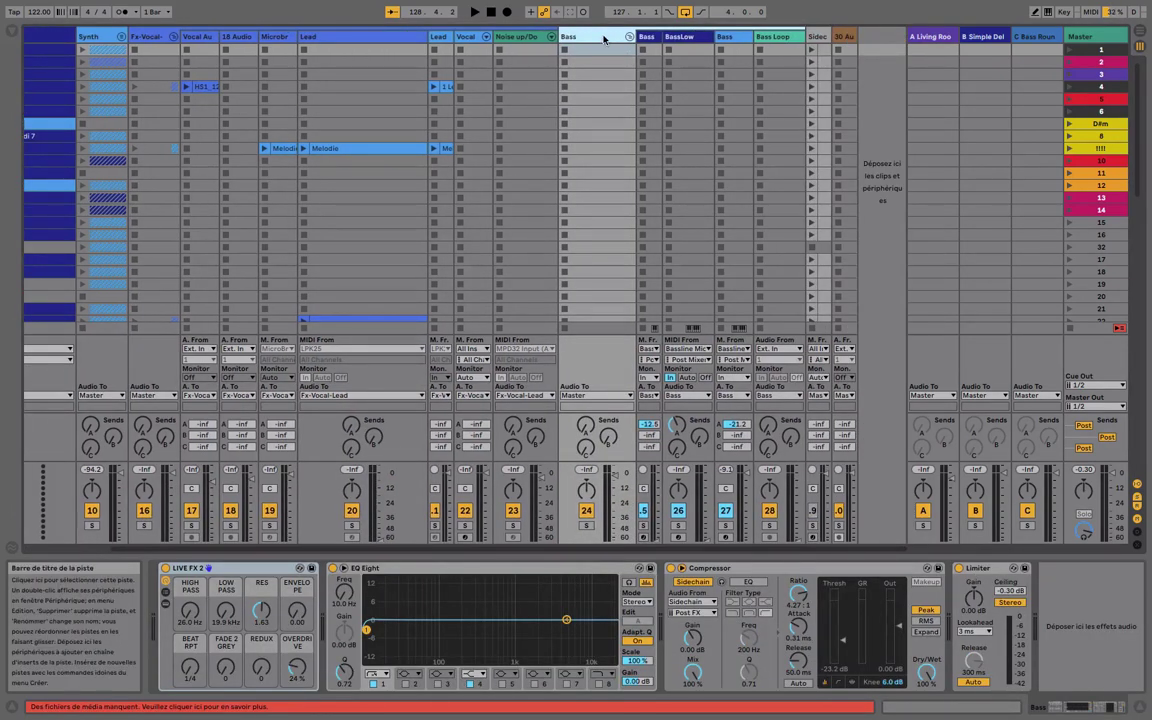
Go through the Bass group's tracks up to track 27 and view its instrument and effect devices
key("Right")
key("Right")
key("Right")
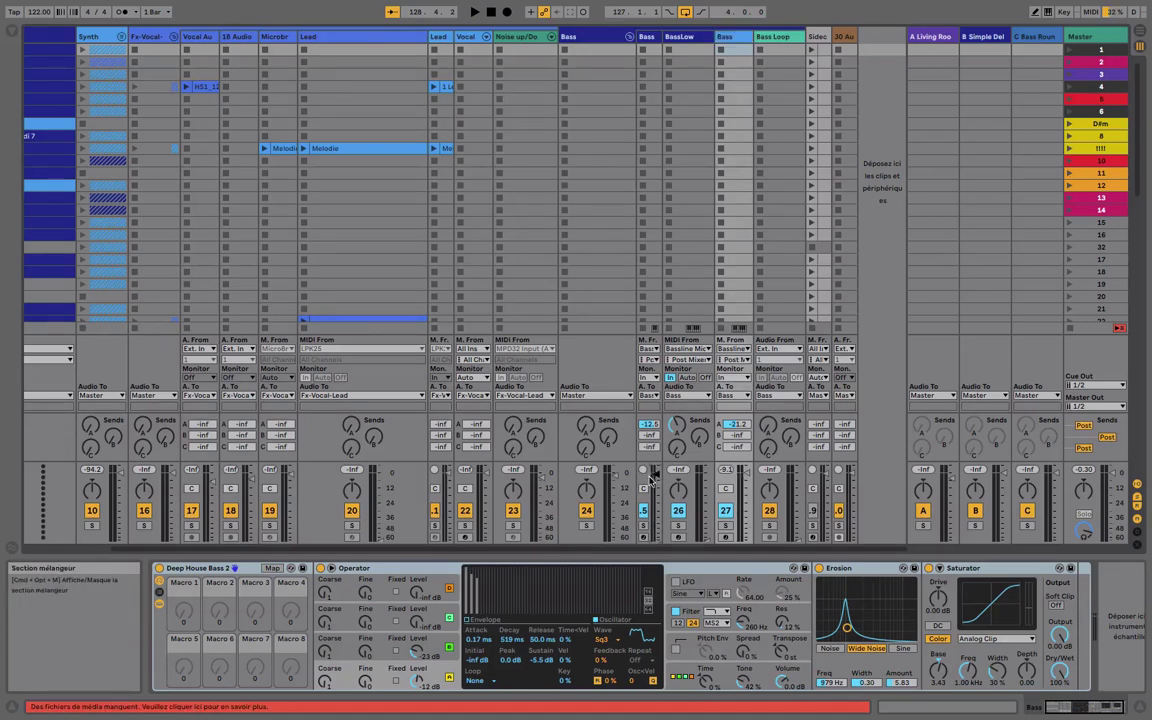
Launch the Bassline Midi track's Cm clip in scene 14, raise the BassLow track's volume and show its SH-101 instrument
left_click(37, 205)
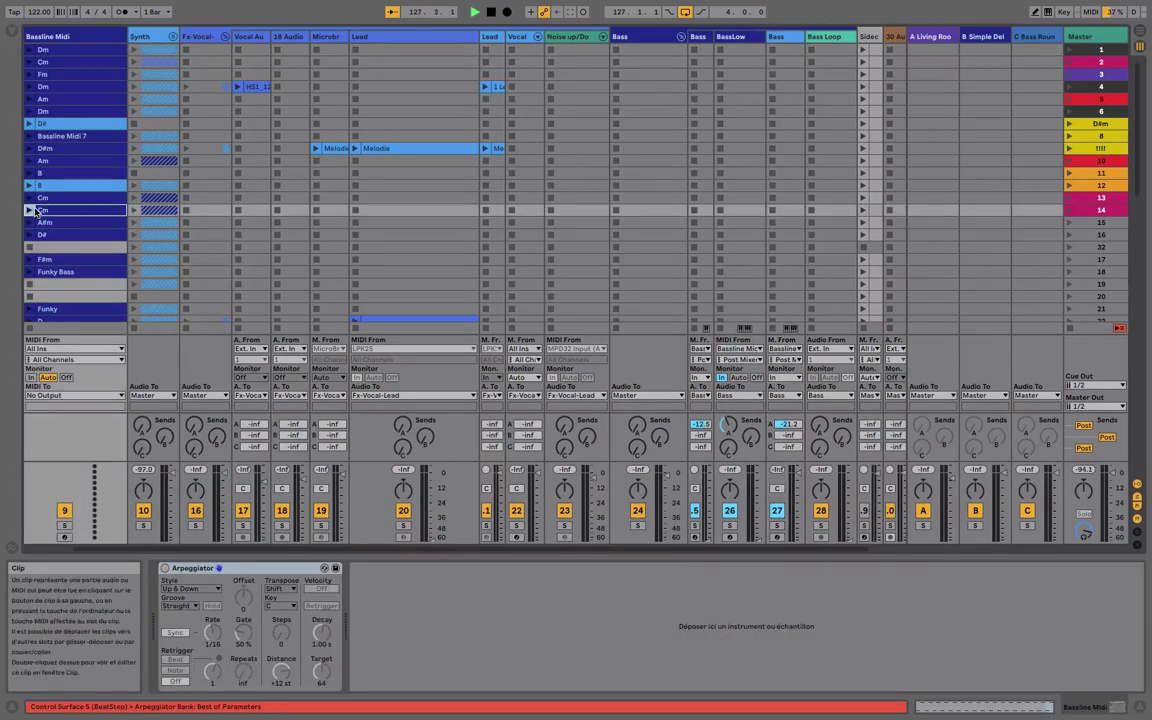
left_click(31, 210)
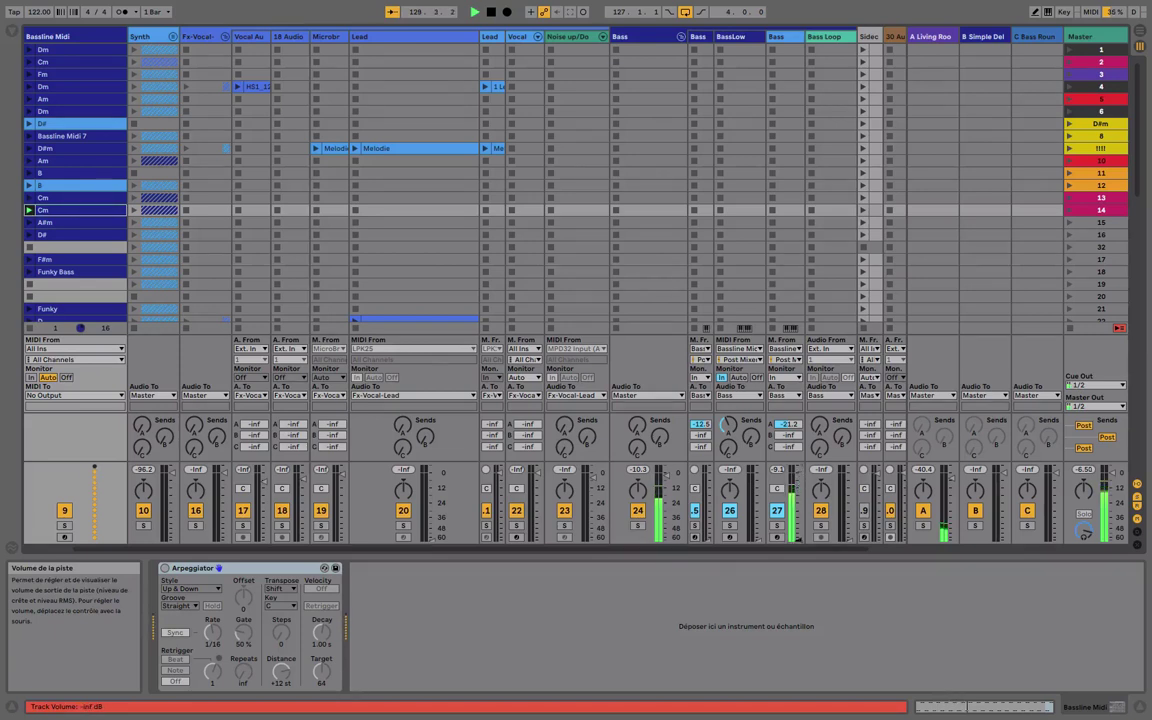
left_click_drag(758, 540, 758, 473)
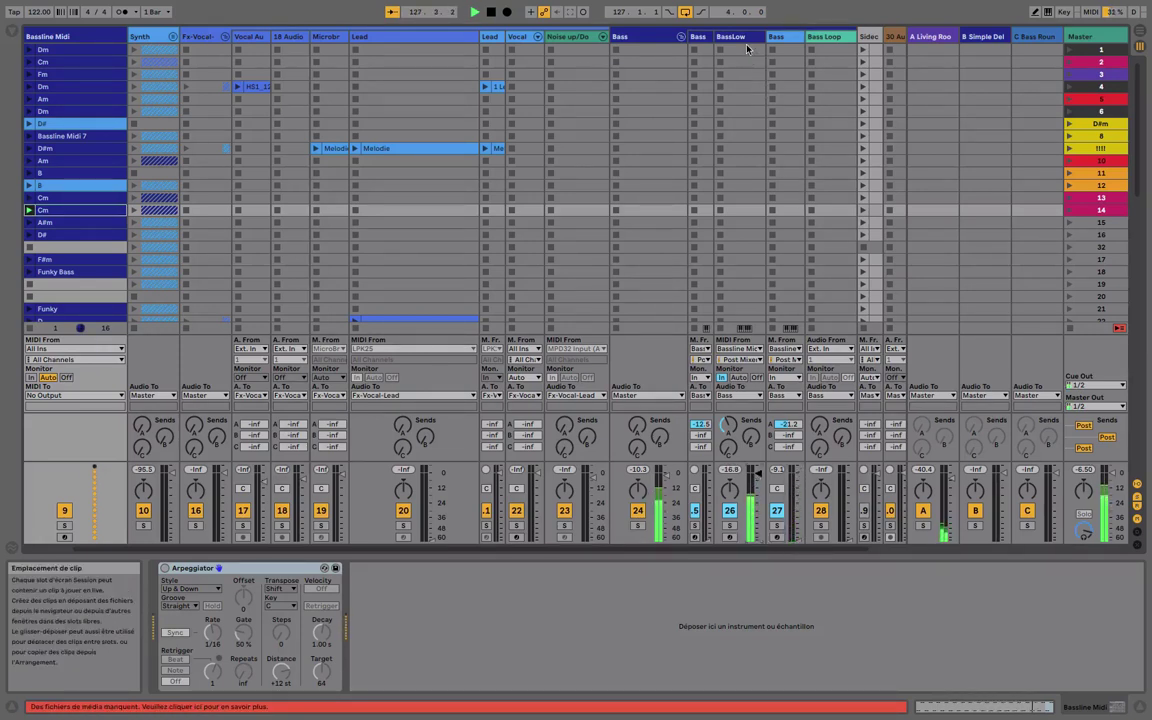
left_click(742, 37)
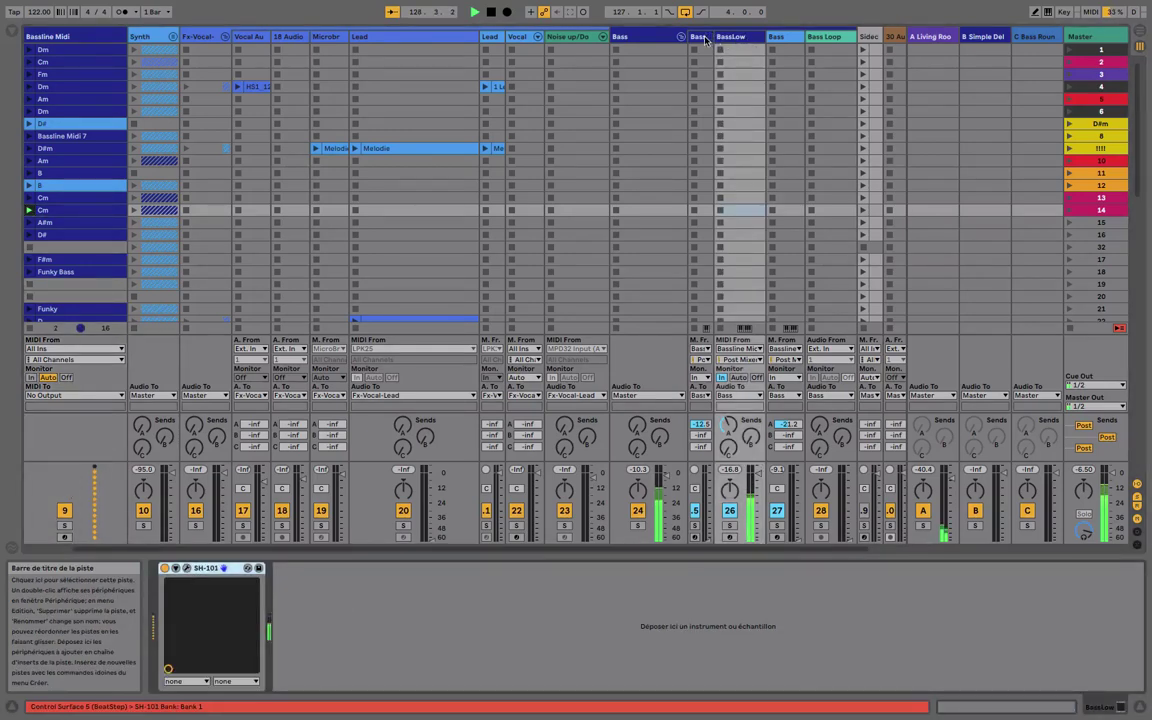
In the Bass LFO track's Stabbed rack, set Tone to 36, Velocity Sens to 95 and FM Amount to -59 dB
left_click(702, 38)
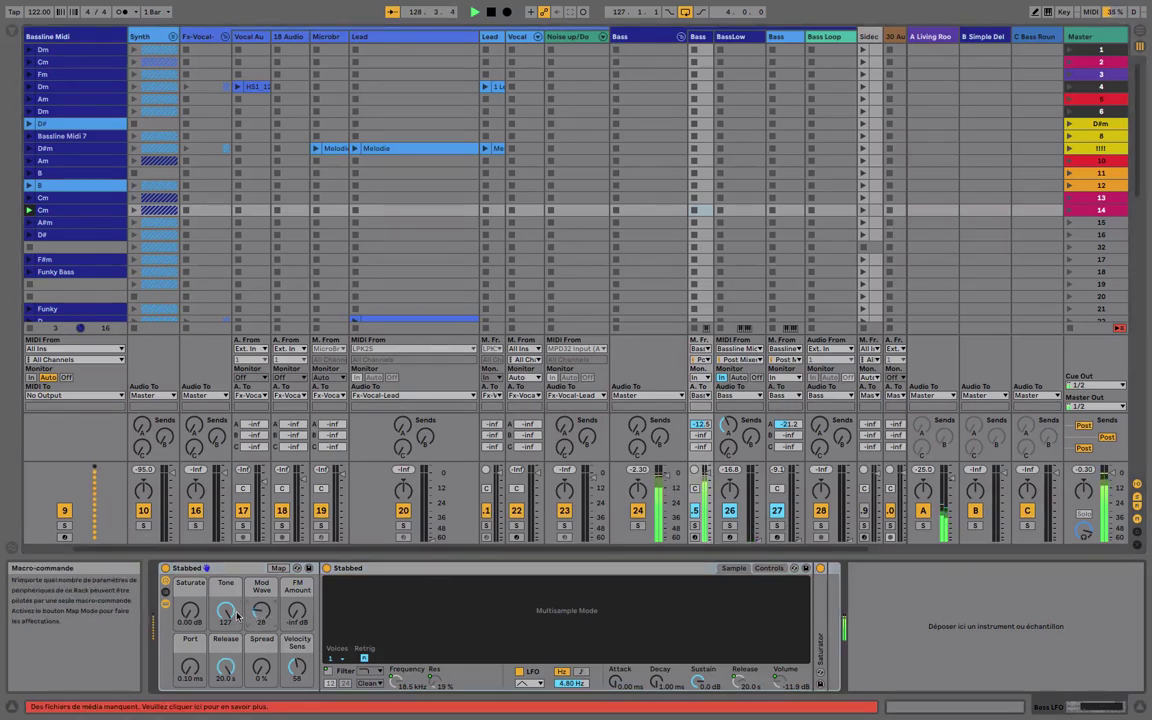
left_click_drag(226, 616, 226, 690)
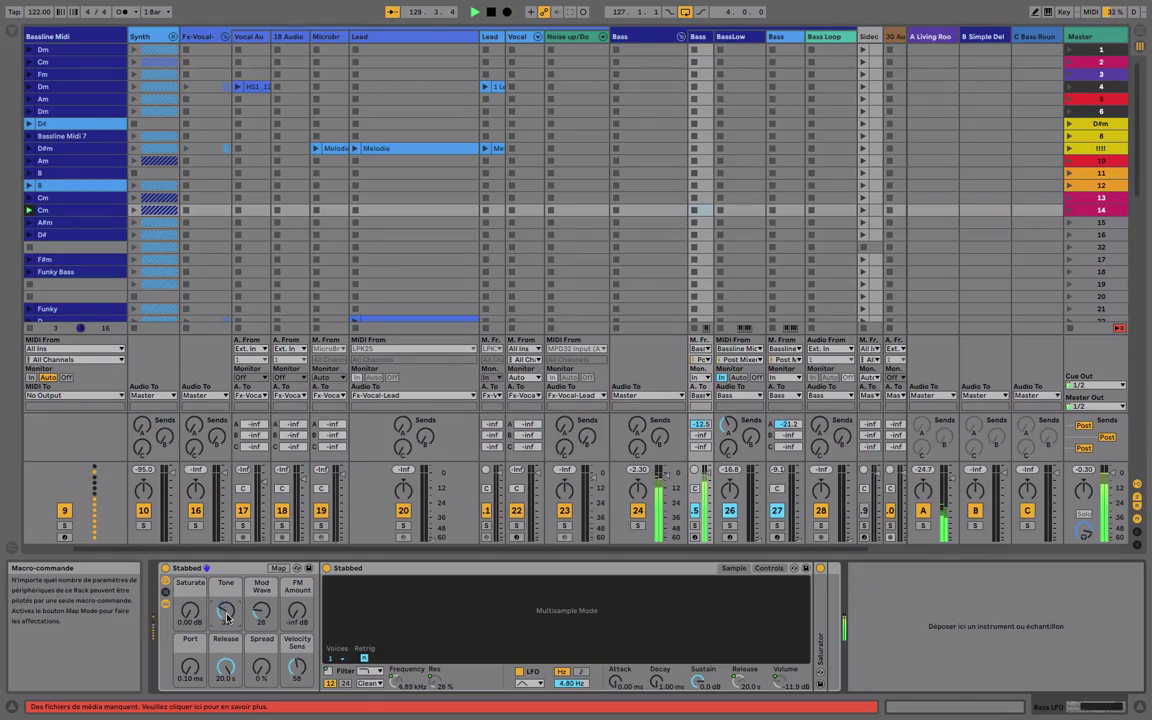
left_click_drag(297, 668, 297, 565)
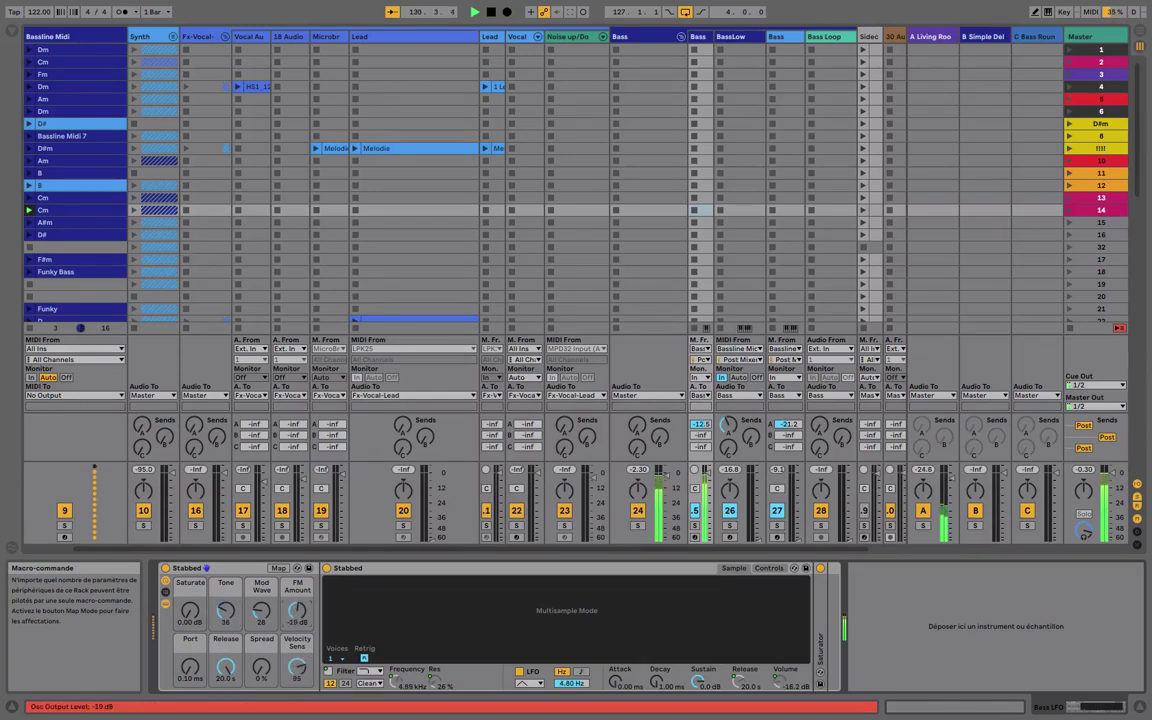
left_click_drag(302, 611, 302, 658)
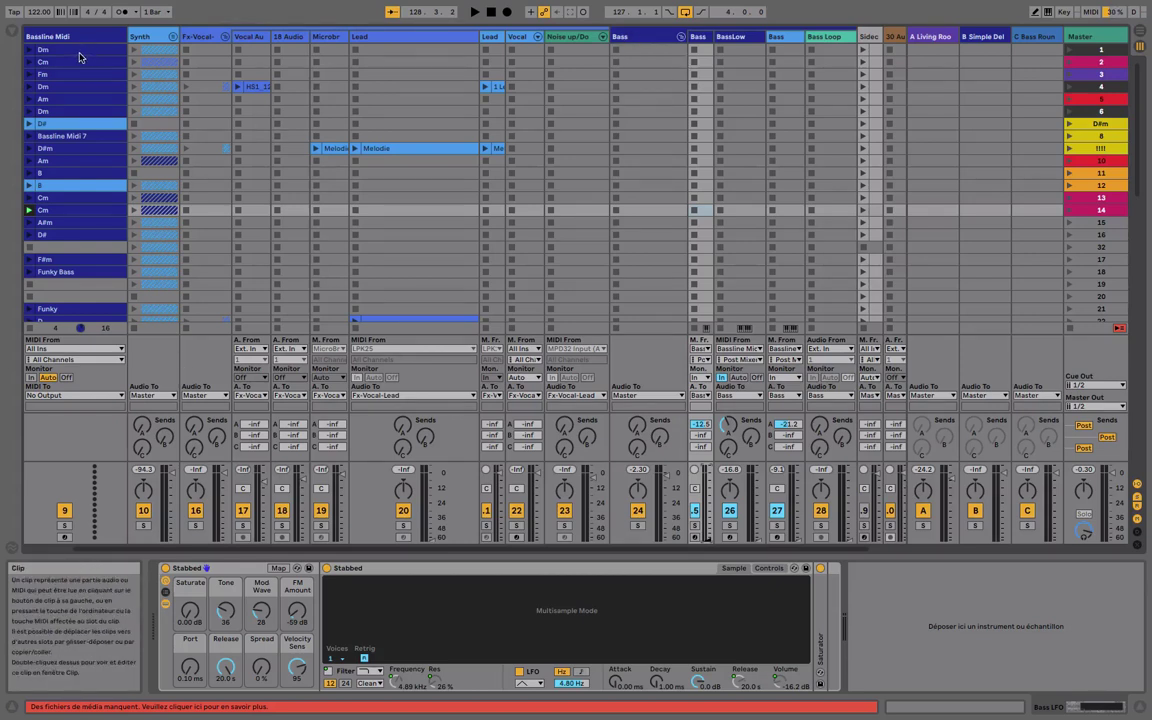
Collapse the Bass and Fx-Vocal groups and expand the Synth group
left_click(681, 38)
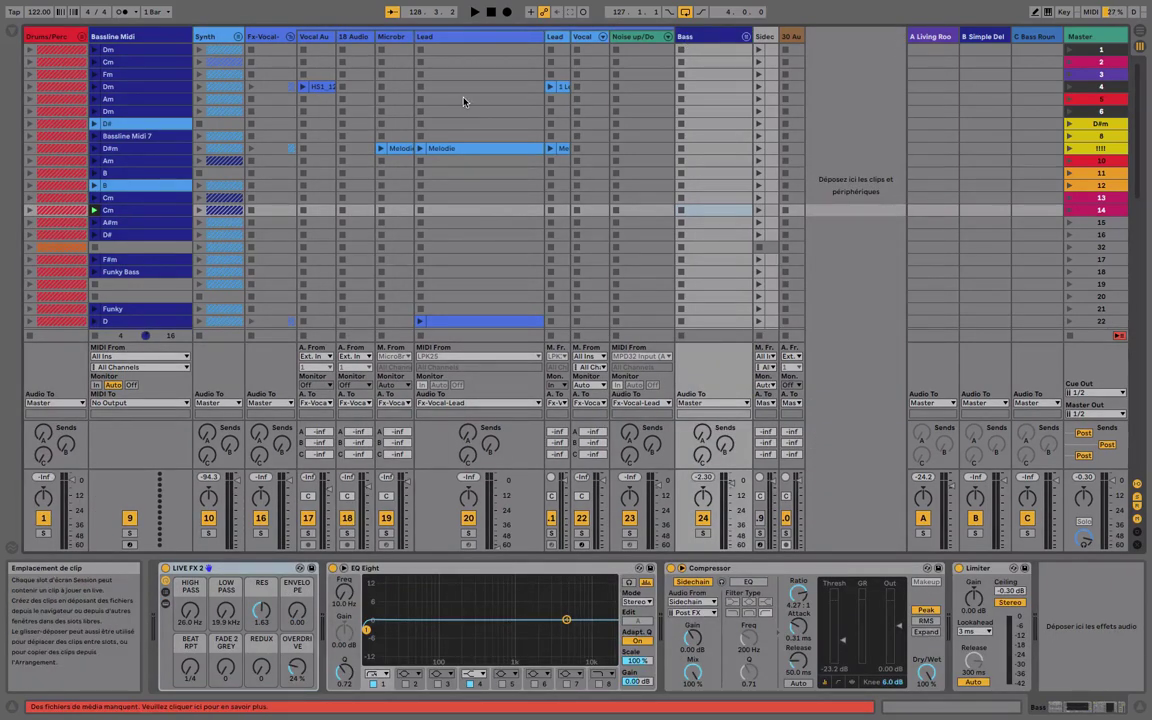
left_click(290, 36)
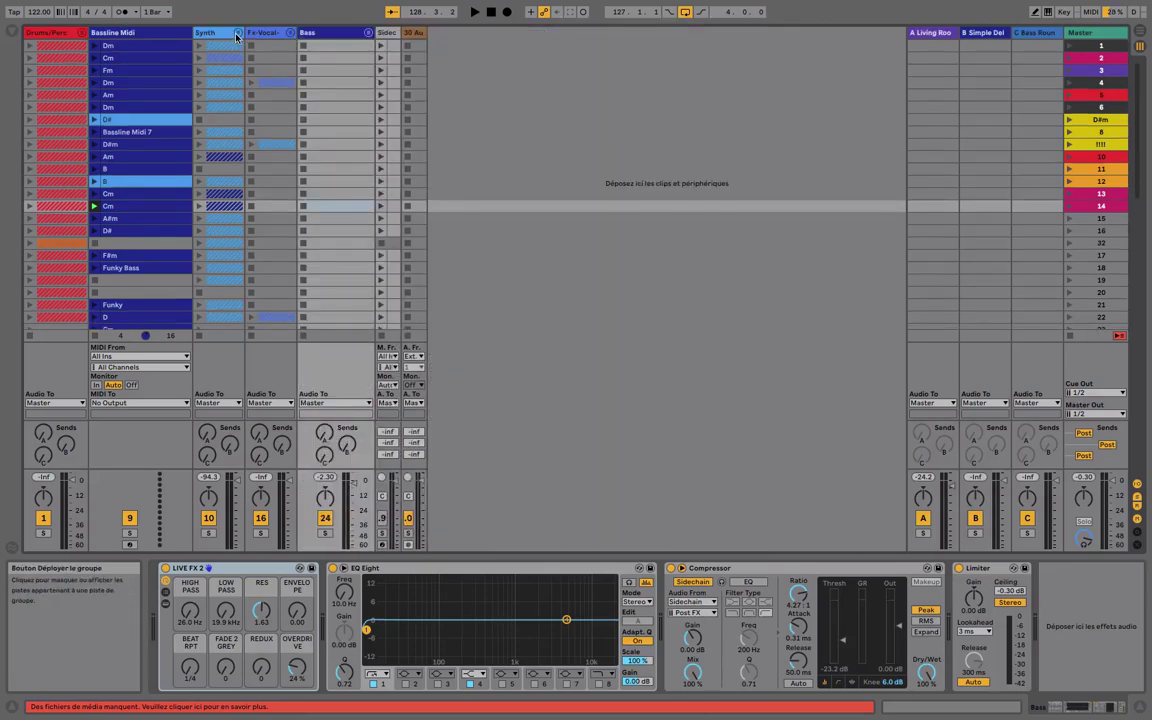
left_click(237, 33)
View the devices of the first two Synth group tracks, including the Stabs rack's Chain Selector and its two chains
left_click(266, 40)
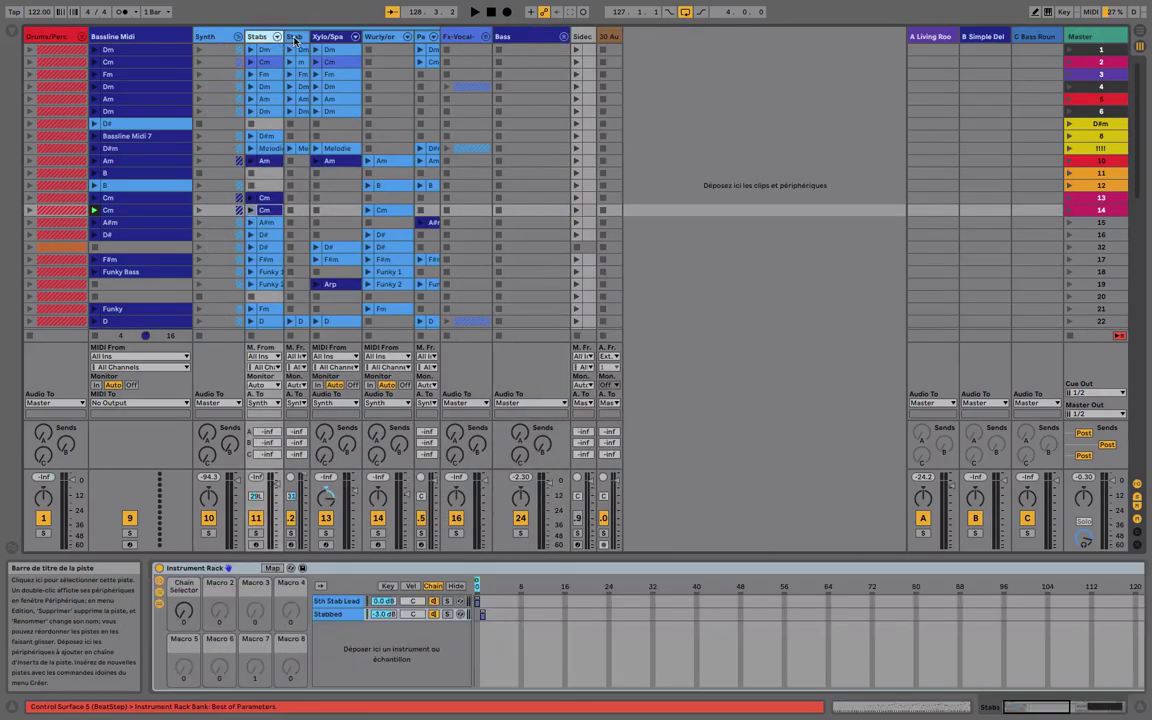
left_click(295, 39)
left_click(258, 40)
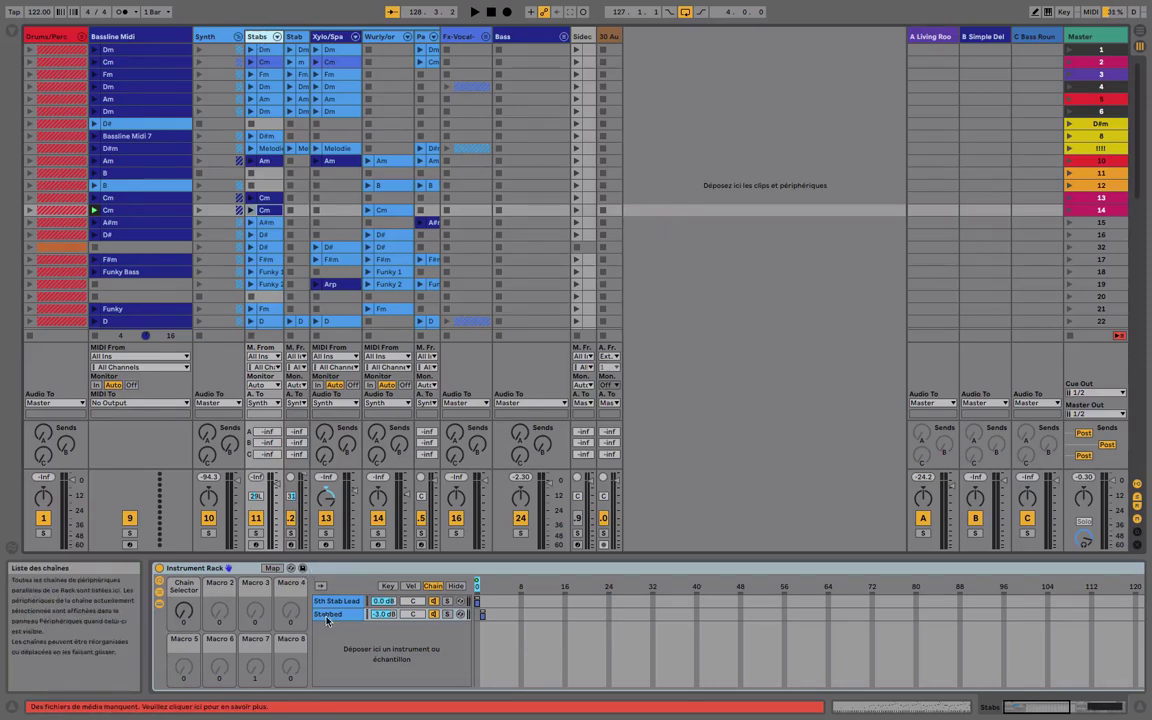
left_click_drag(173, 619, 183, 619)
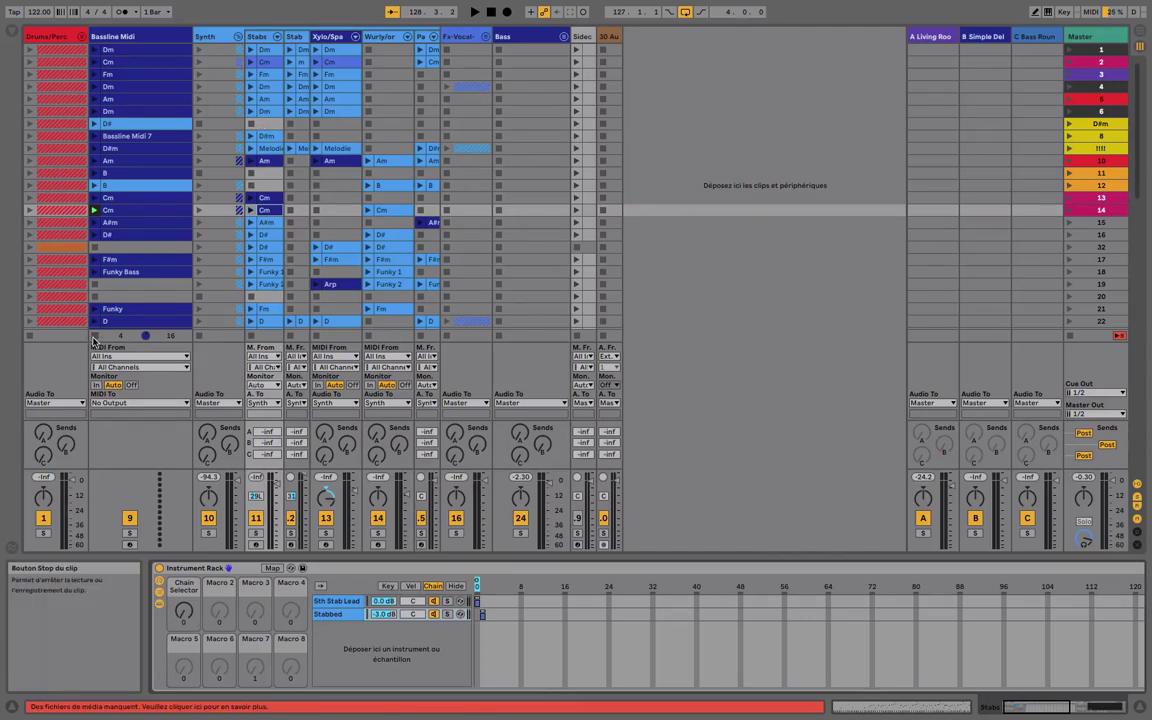
Launch the Stabs track's Cm clip in scene 2 and switch off the Synth group's effect devices
left_click(250, 64)
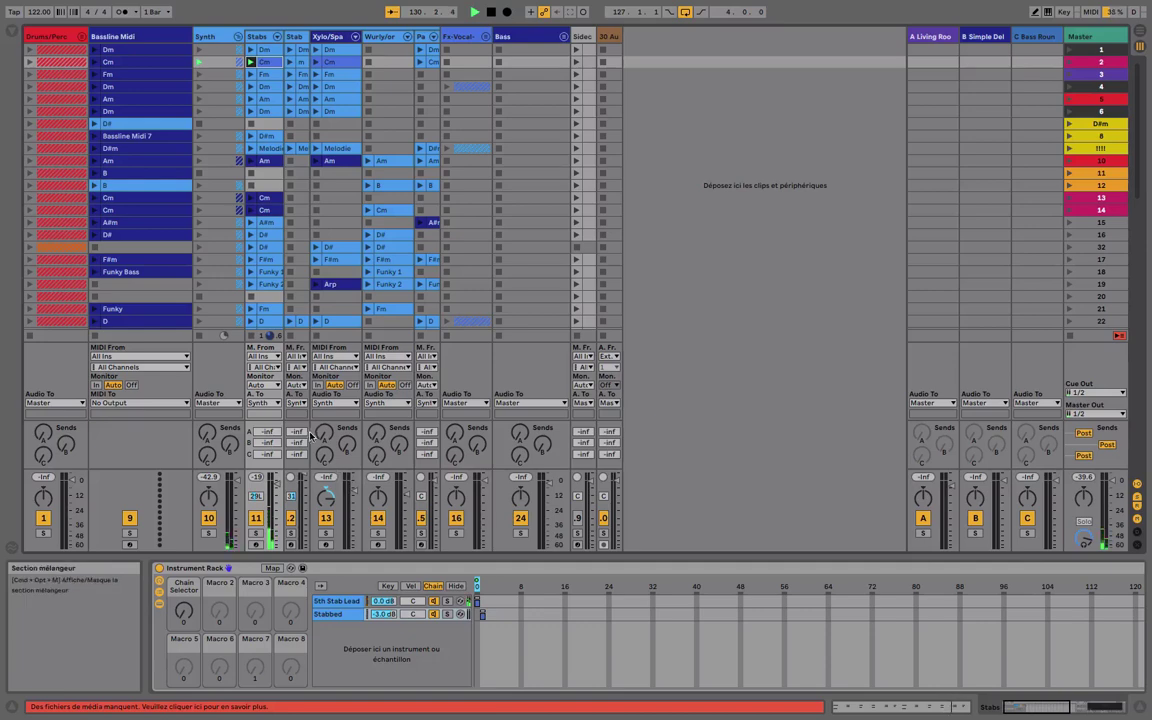
double_click(213, 37)
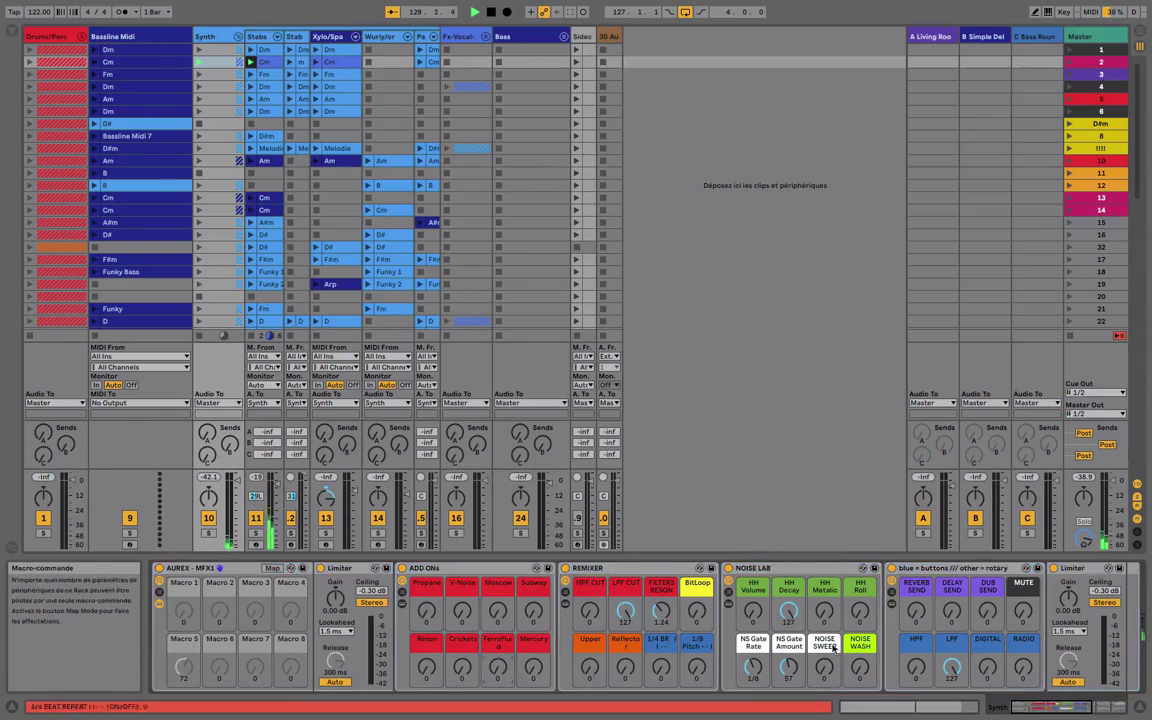
left_click(159, 568)
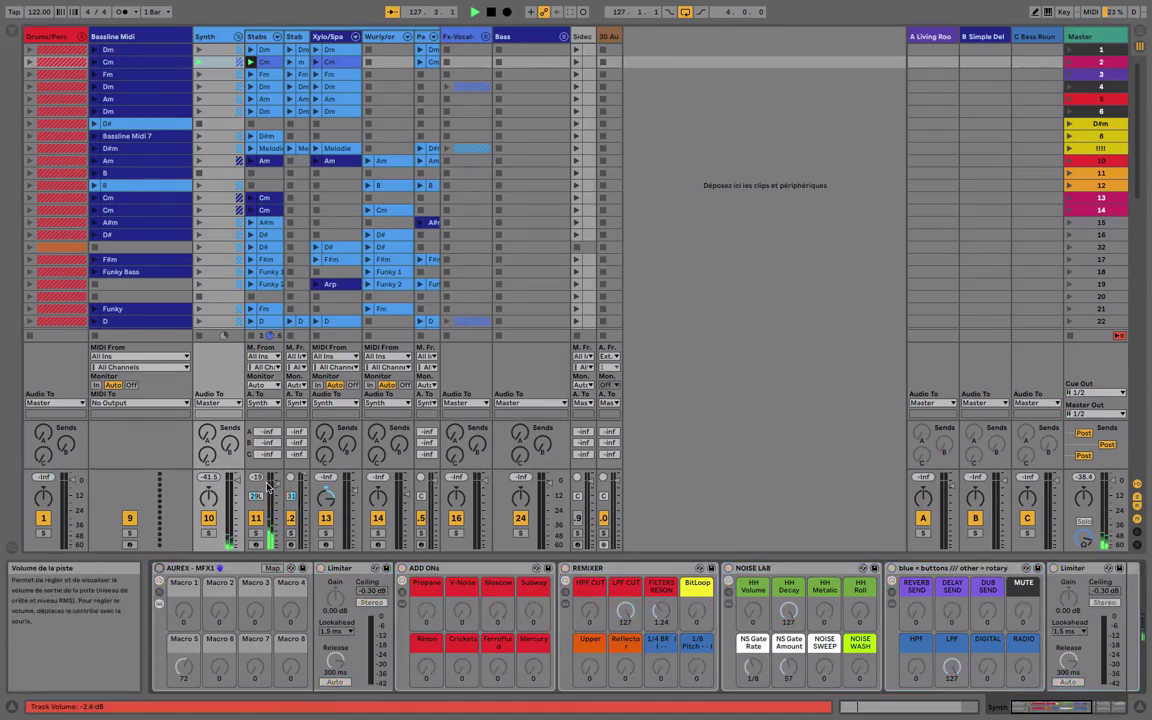
Set the Stabs rack's Chain Selector to 1 and select the 5th Stab Lead chain
left_click(261, 36)
left_click_drag(184, 611, 184, 530)
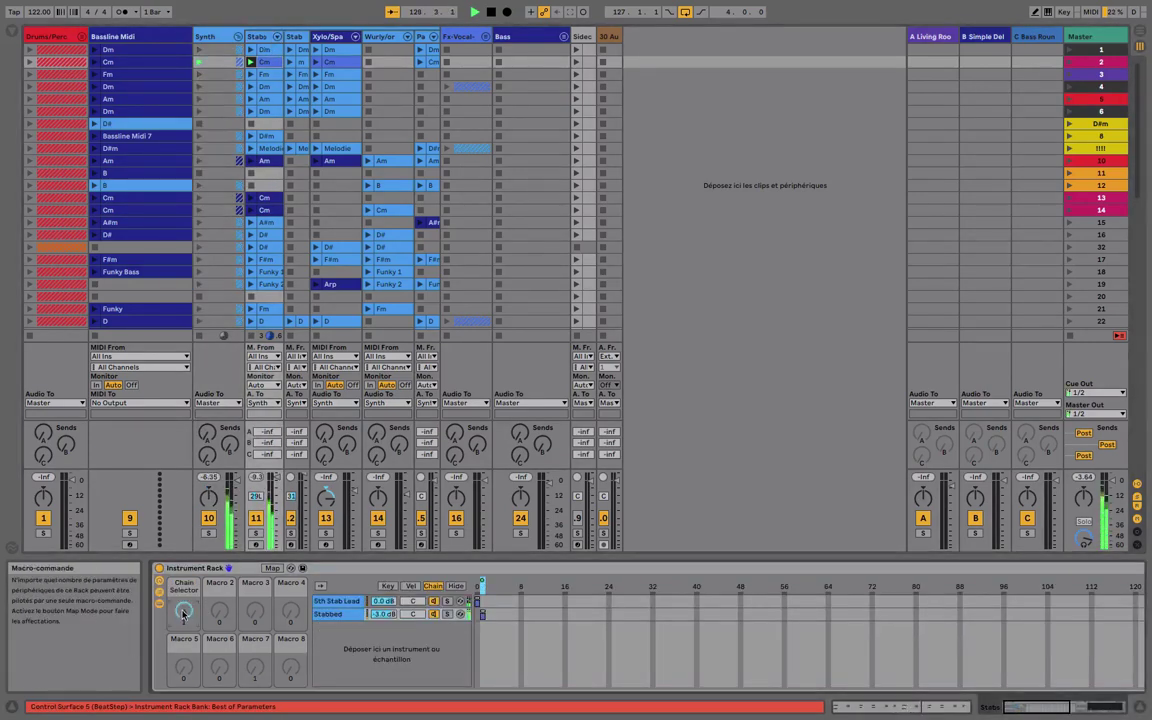
left_click(338, 601)
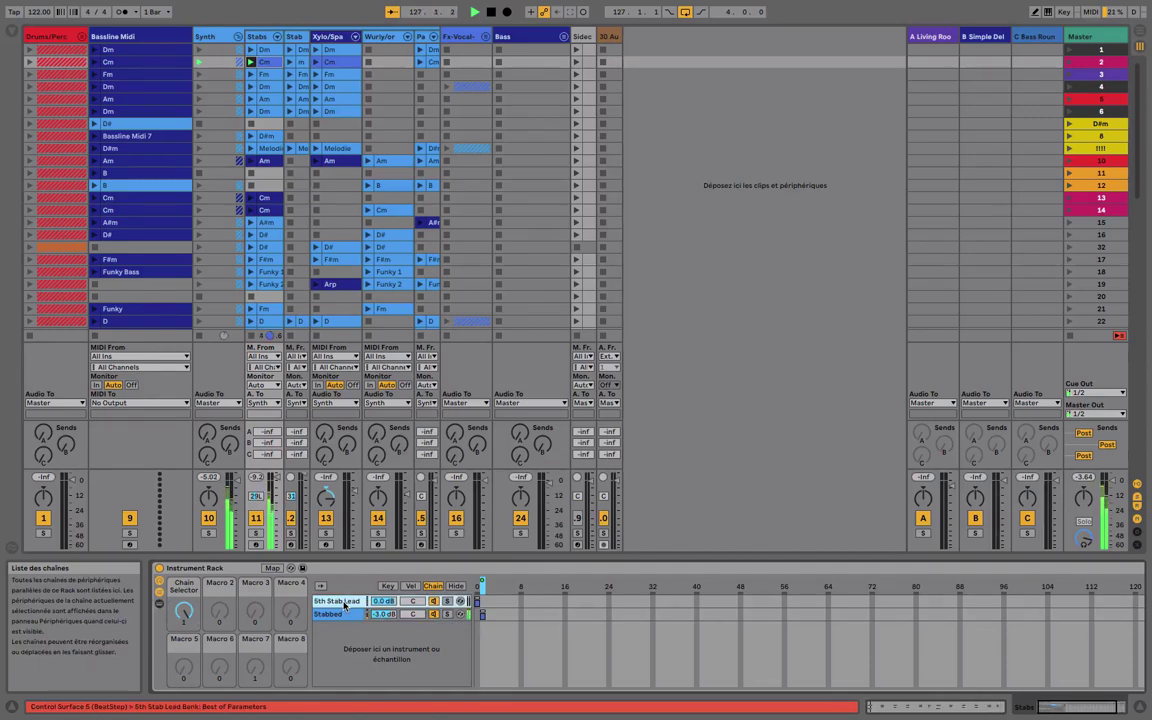
Hide the rack's chain zones, show the 5th Stab Lead chain's devices and set its Filter Freq macro to 780 Hz
left_click(456, 586)
left_click(345, 602)
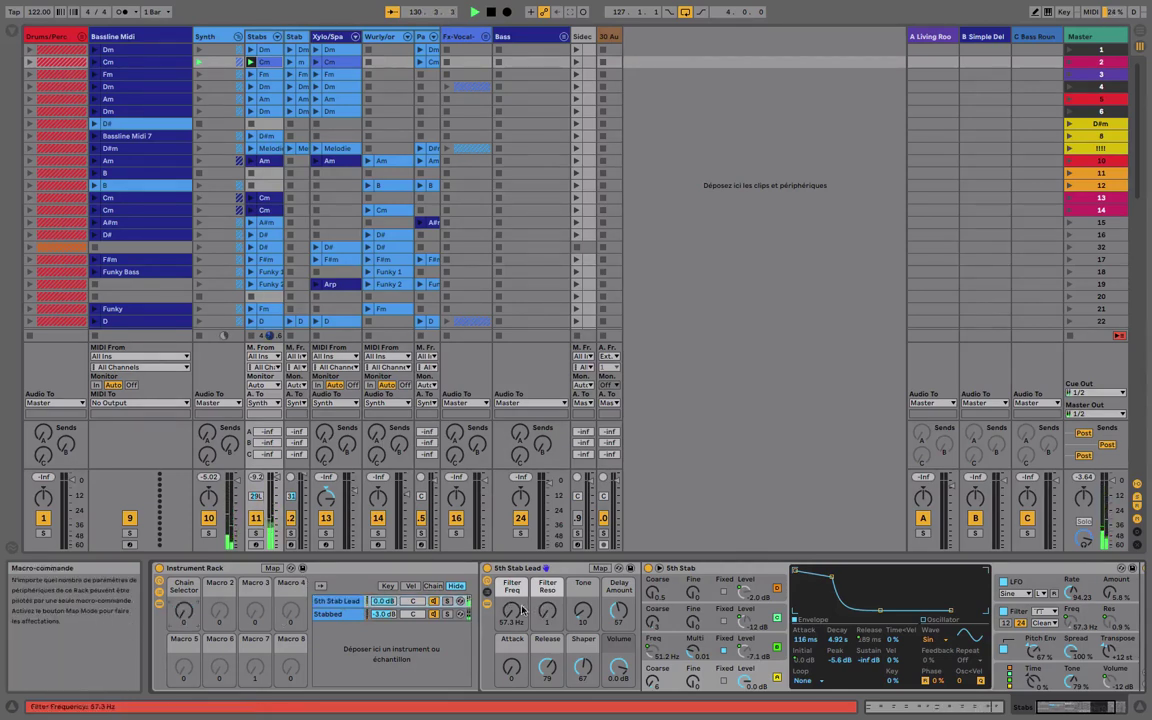
mouse_move(508, 617)
left_mouse_down()
mouse_move(508, 570)
mouse_move(508, 608)
left_mouse_up()
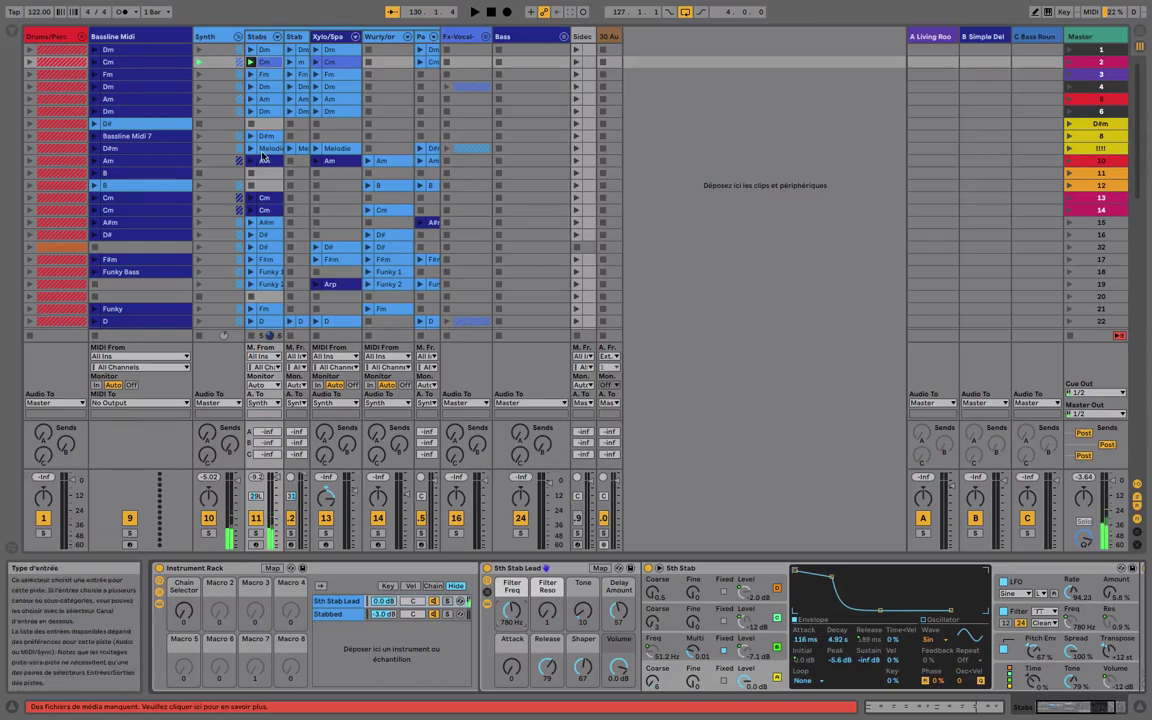
Launch the Stabby track's clip in scene 2 and collapse the Synth group
left_click(290, 62)
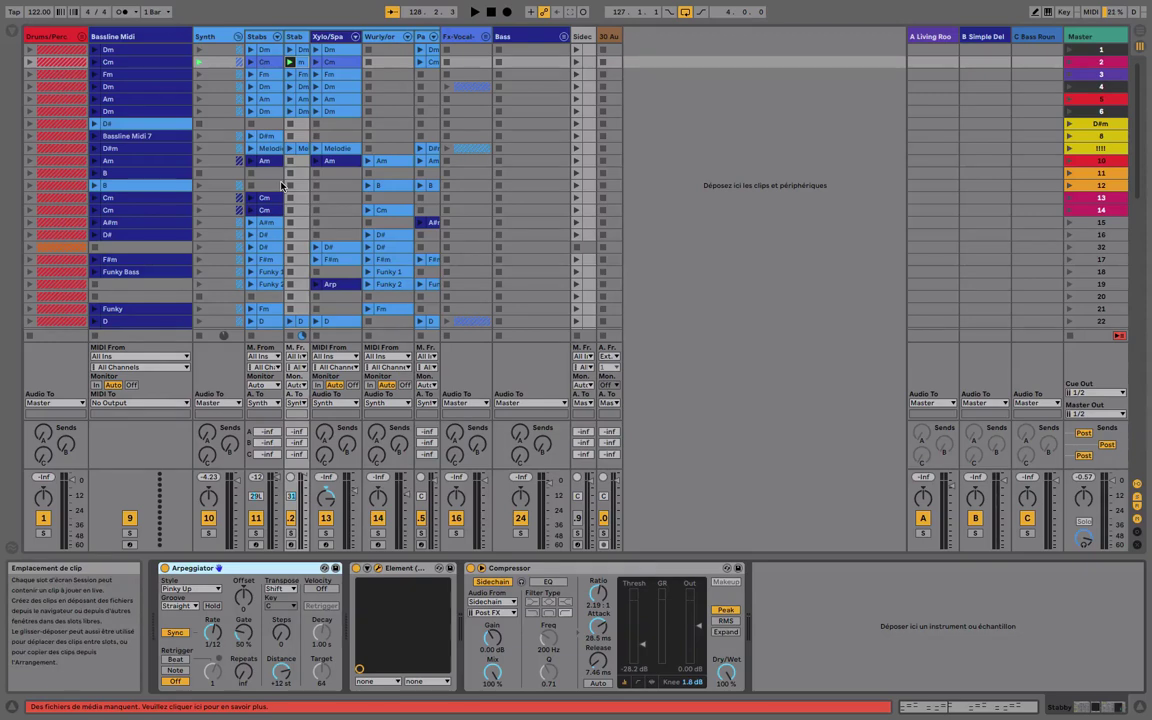
left_click(238, 38)
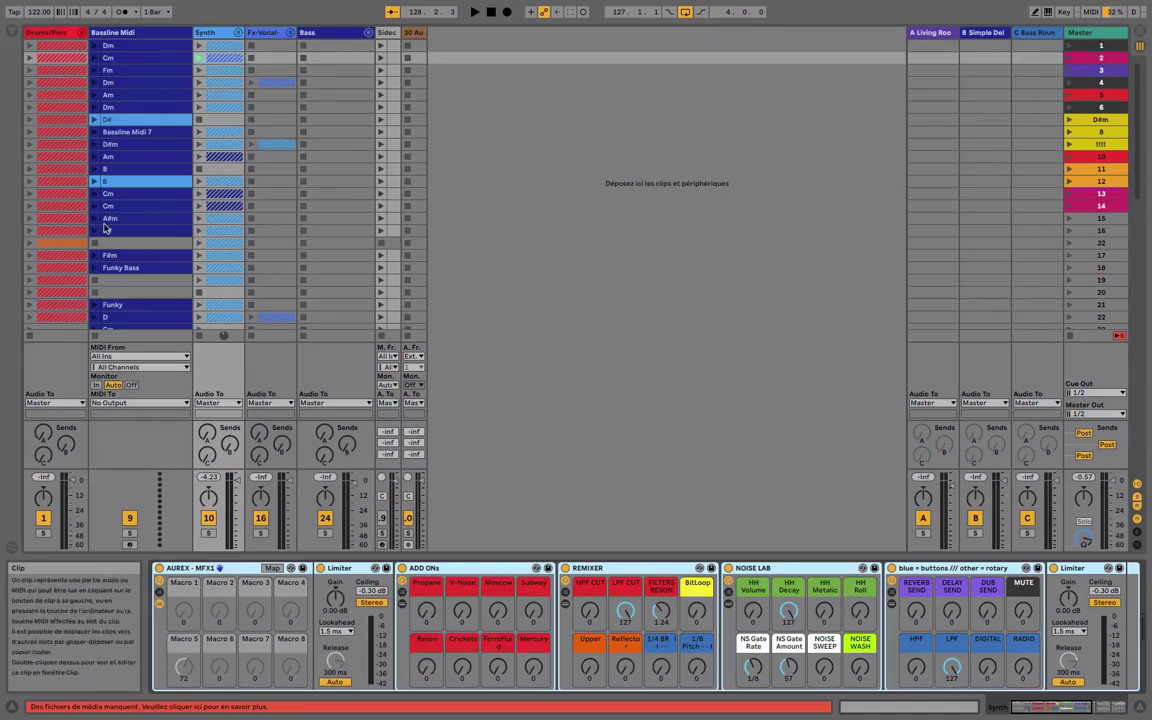
Launch the Synth group's scene 14 clips and try its effect macros: Propane at 127, Moscow, LPF Cut and BitLoop
left_click(200, 208)
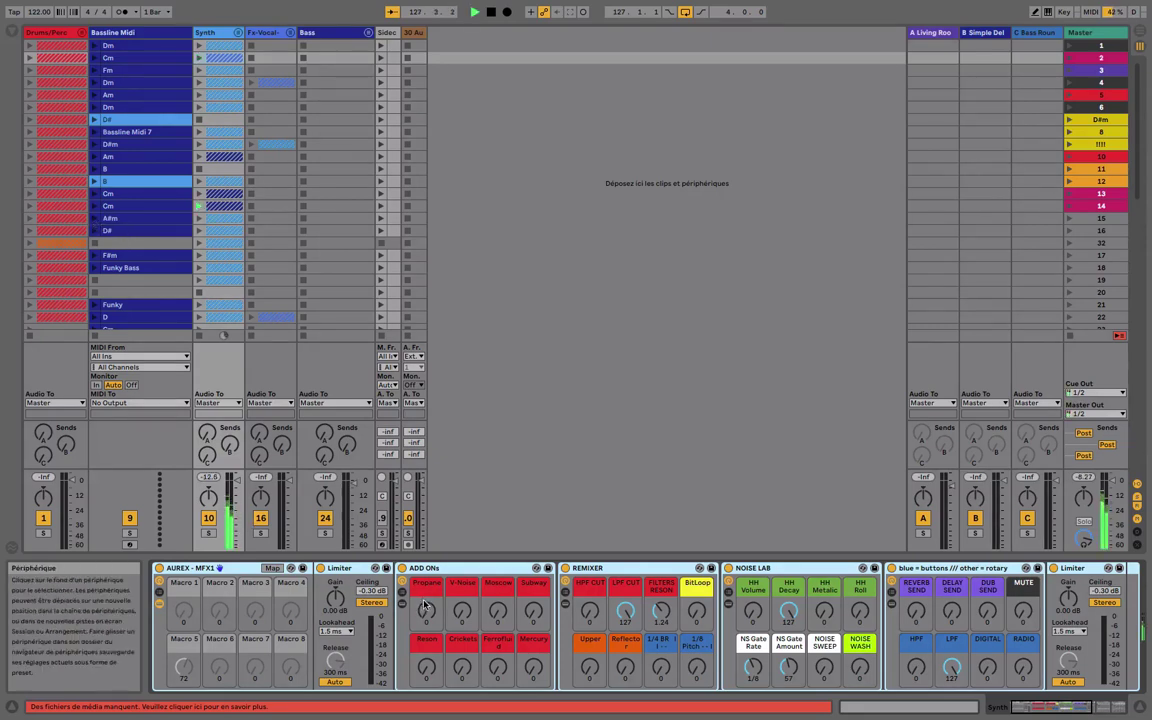
left_click_drag(426, 608, 426, 480)
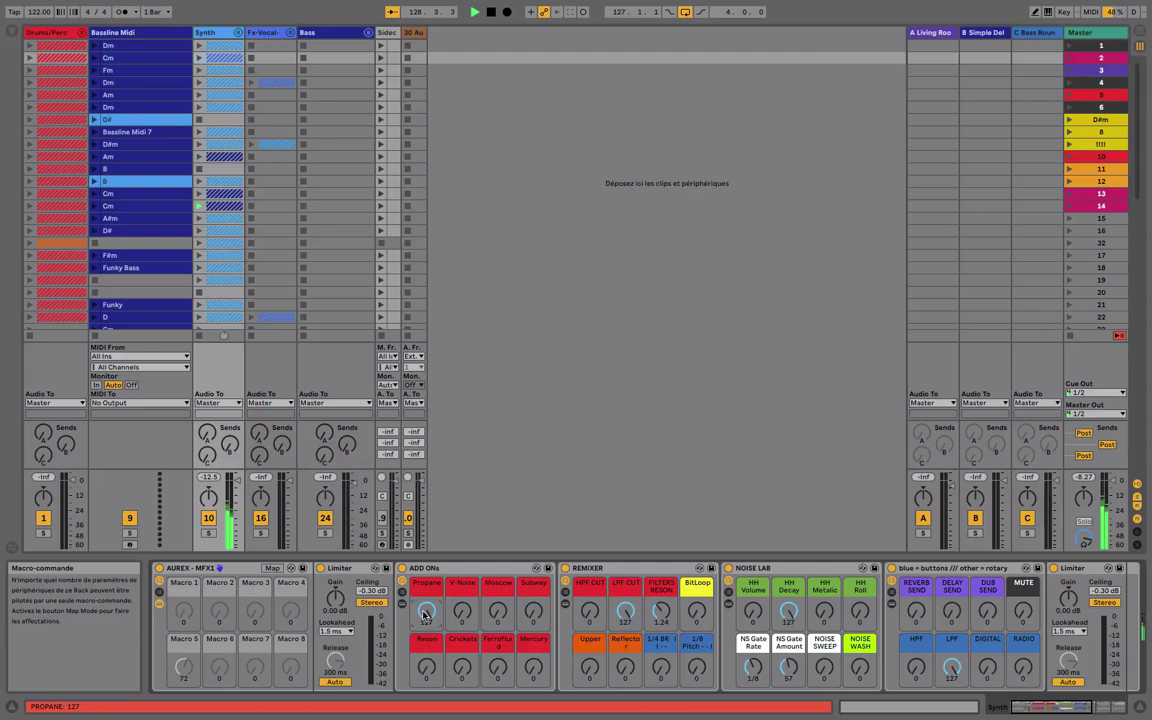
left_click_drag(499, 612, 499, 500)
double_click(502, 613)
mouse_move(626, 612)
left_mouse_down()
mouse_move(626, 668)
mouse_move(626, 612)
left_mouse_up()
left_click_drag(697, 612, 697, 602)
In the NOISE LAB rack, set HH Volume to 127, HH Roll to 93, HH Decay to 65 and HH Metalic to 110, and try Noise Wash
left_click(755, 617)
left_click_drag(860, 613, 860, 560)
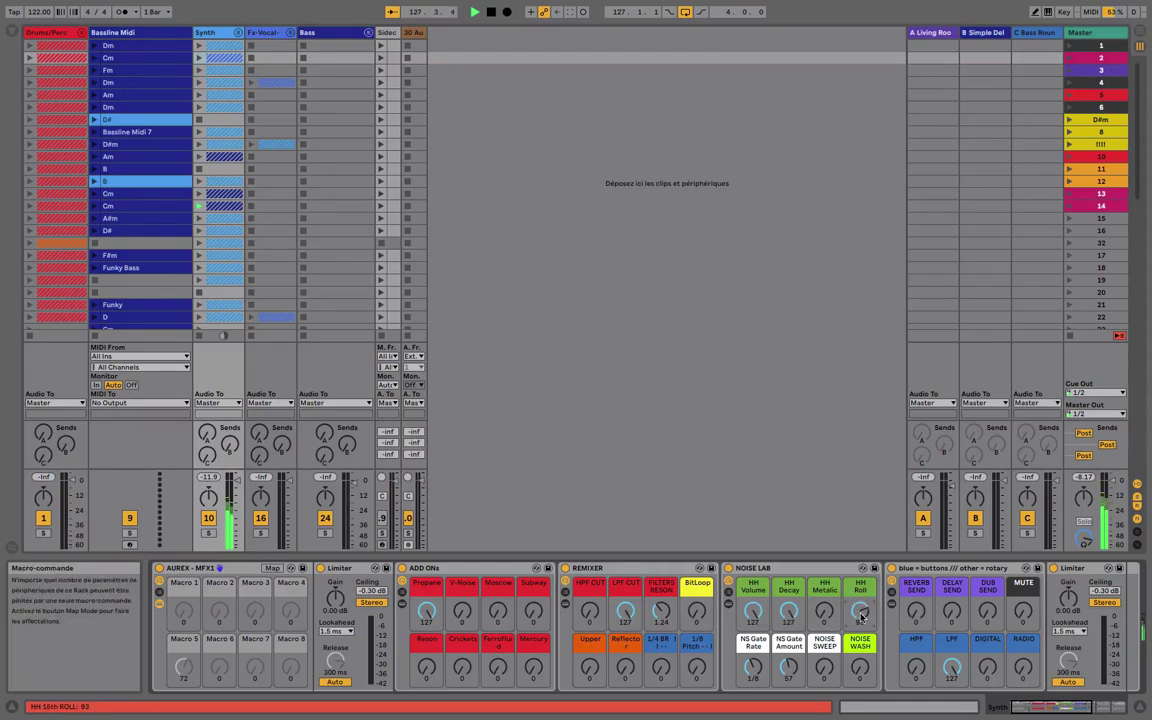
left_click_drag(790, 616, 790, 650)
left_click_drag(824, 612, 824, 570)
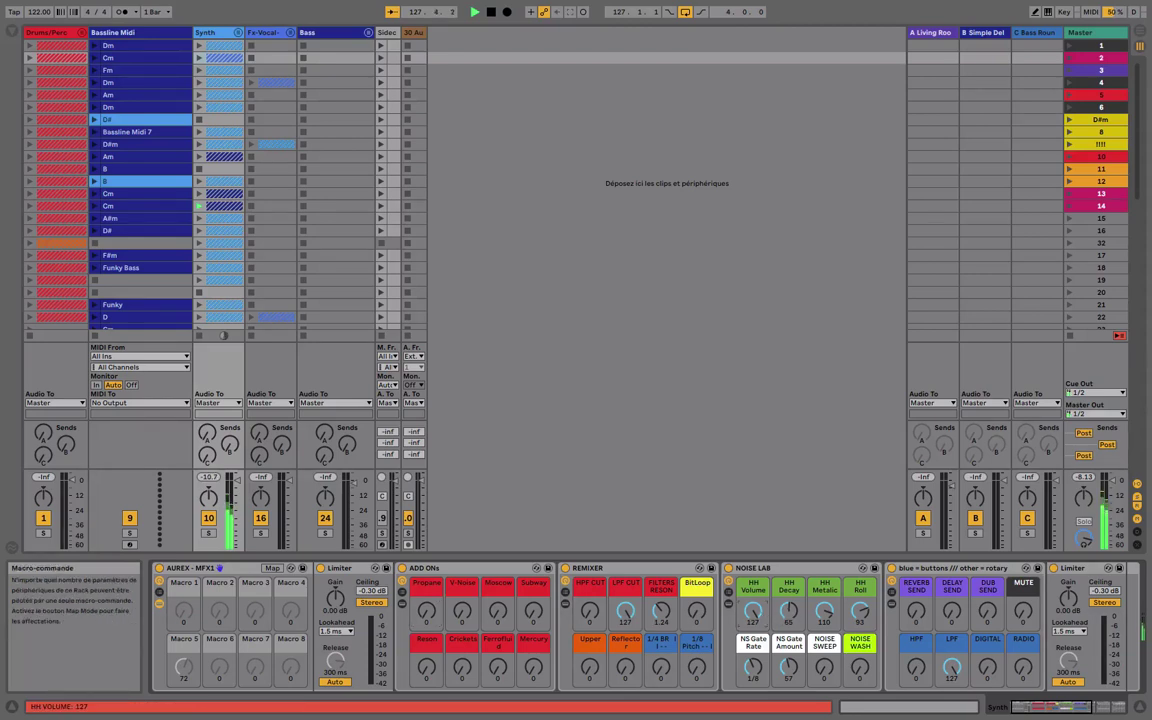
left_click(858, 676)
left_click_drag(858, 676, 824, 650)
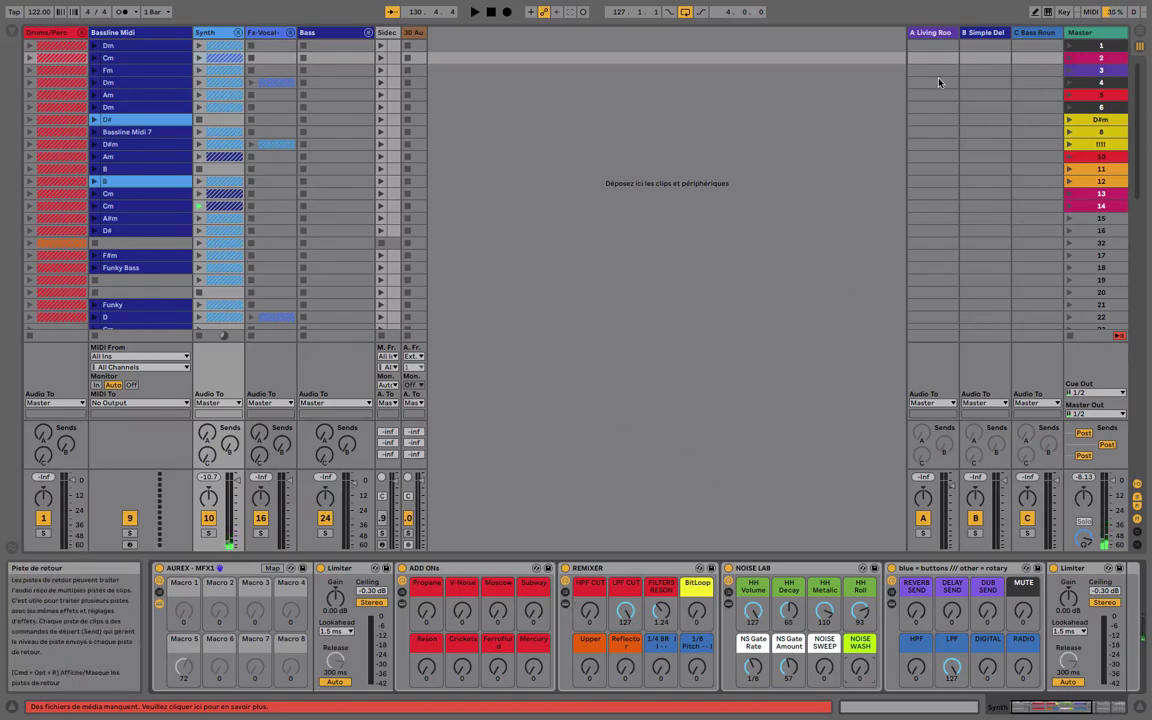
Show the A Living Room return's devices and raise the Synth group's sends A and B, with send B at 0.0 dB
left_click(934, 33)
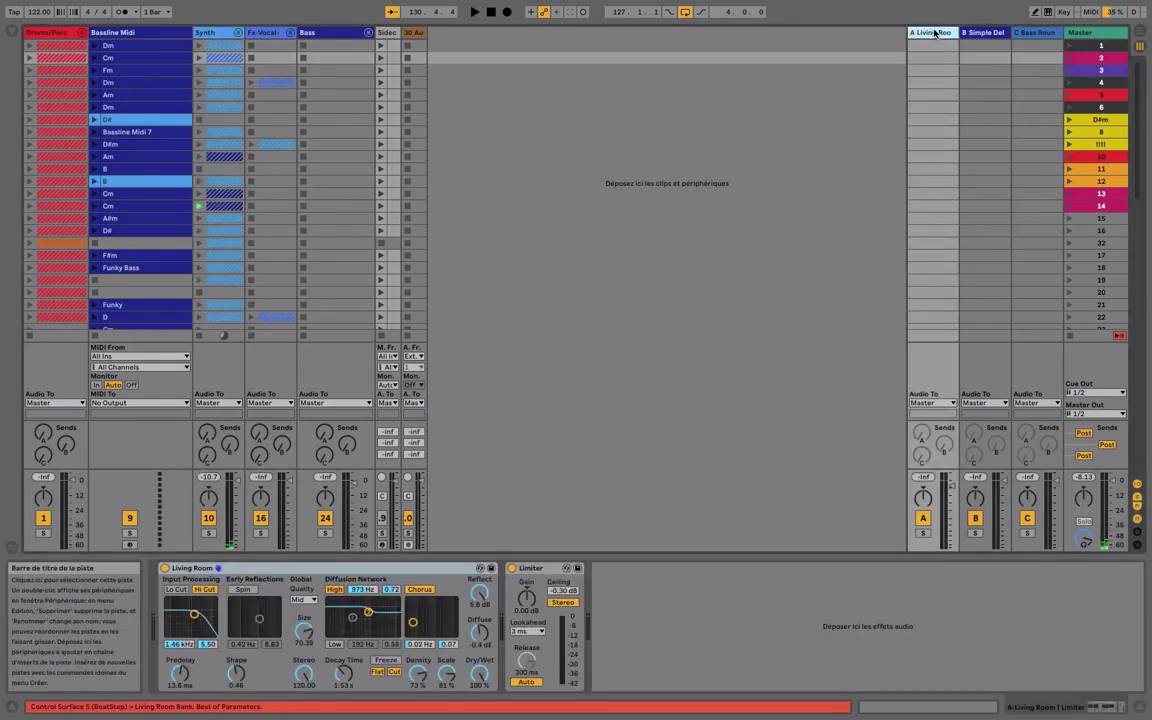
left_click_drag(210, 444, 211, 437)
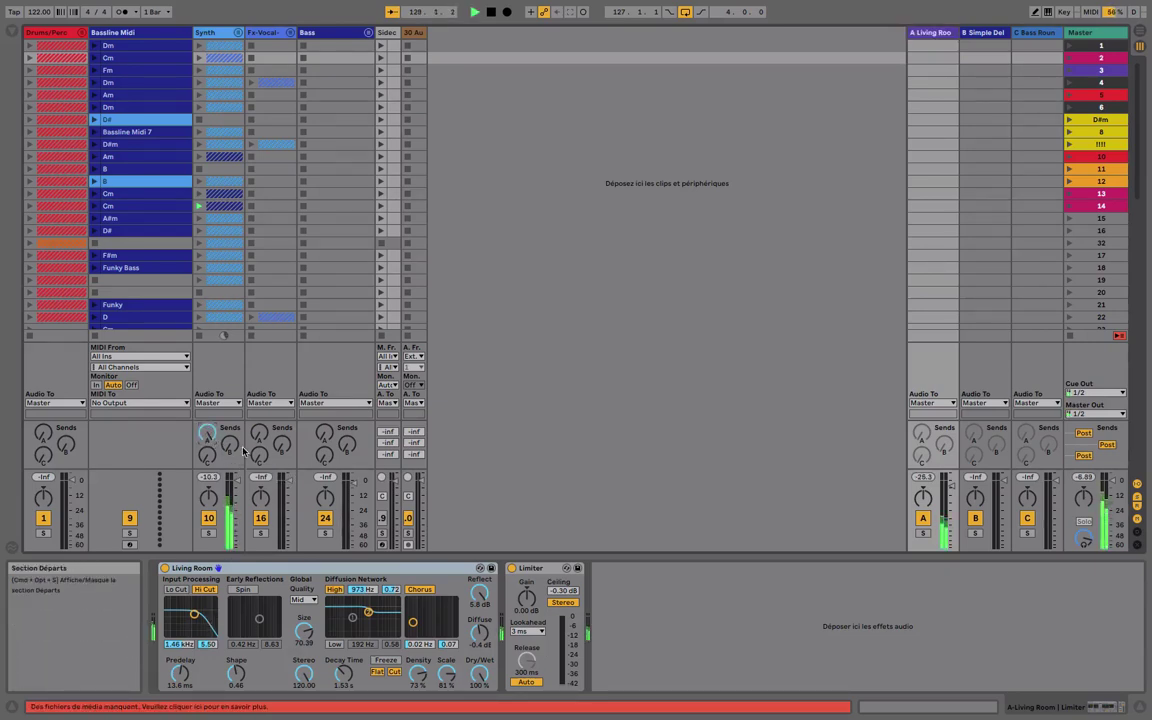
left_click_drag(230, 445, 227, 442)
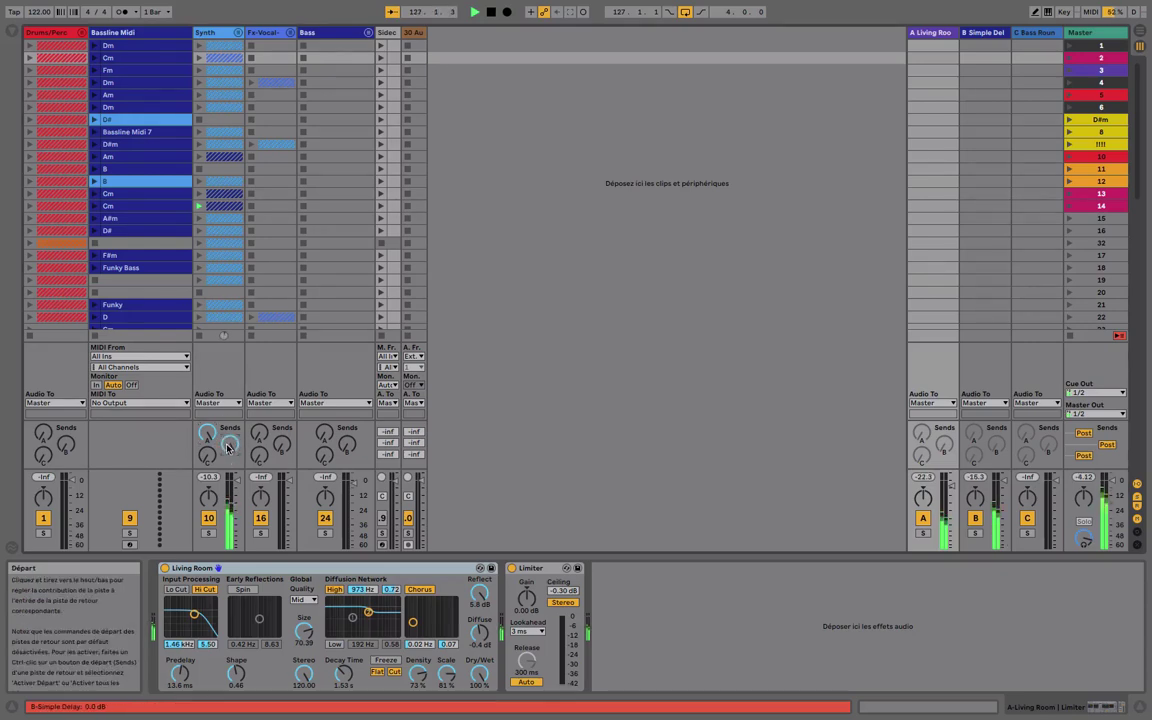
Solo the B Simple Delay return, solo the A Living Room return instead, and switch its solo off
left_click(974, 533)
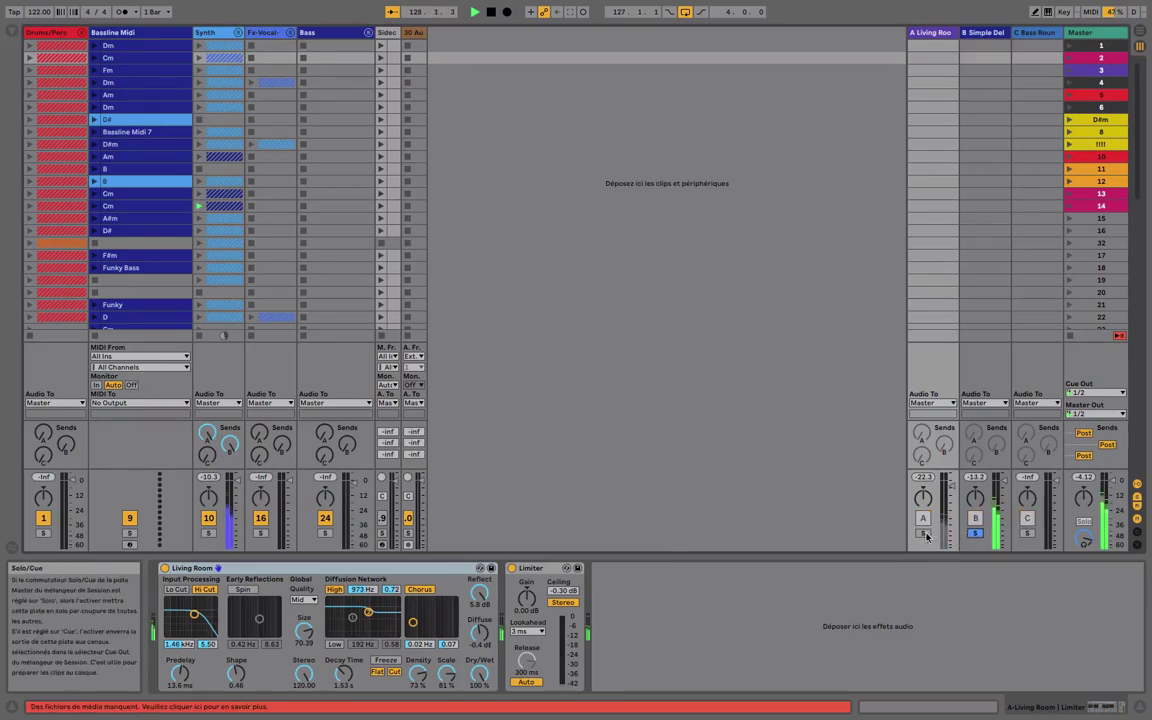
left_click(924, 533)
left_click(924, 533)
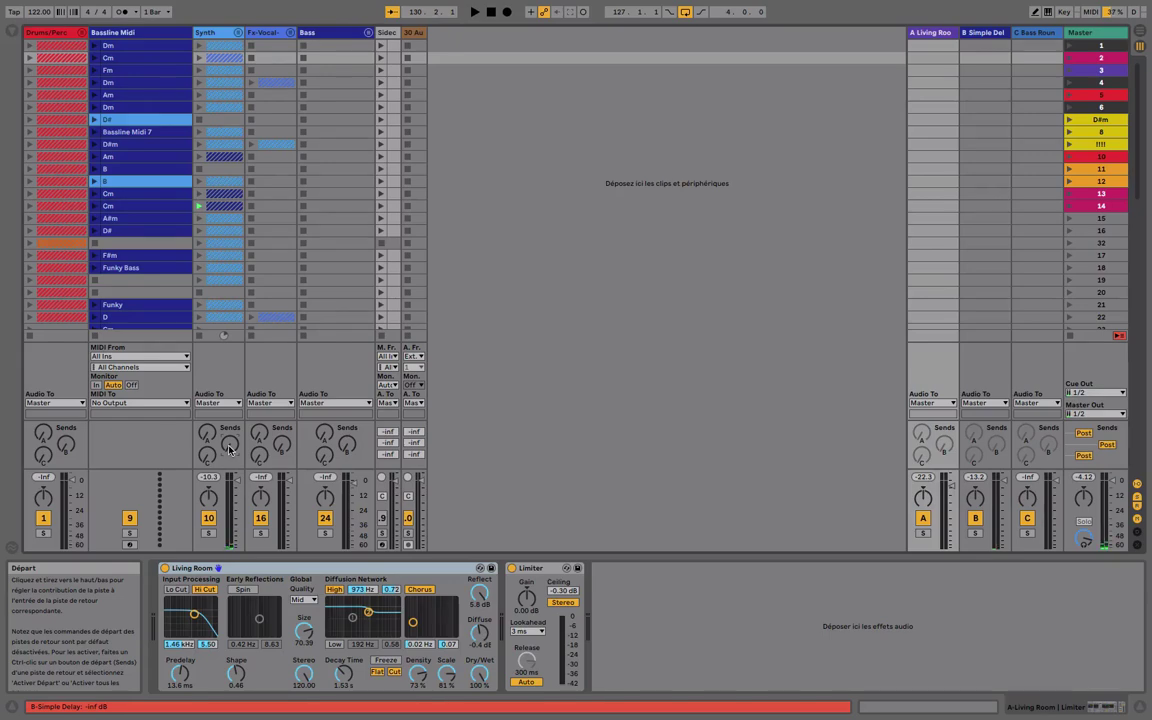
Show the C Bass Roundup return's effect devices and expand the Synth group
right_click(863, 70)
left_click(1030, 37)
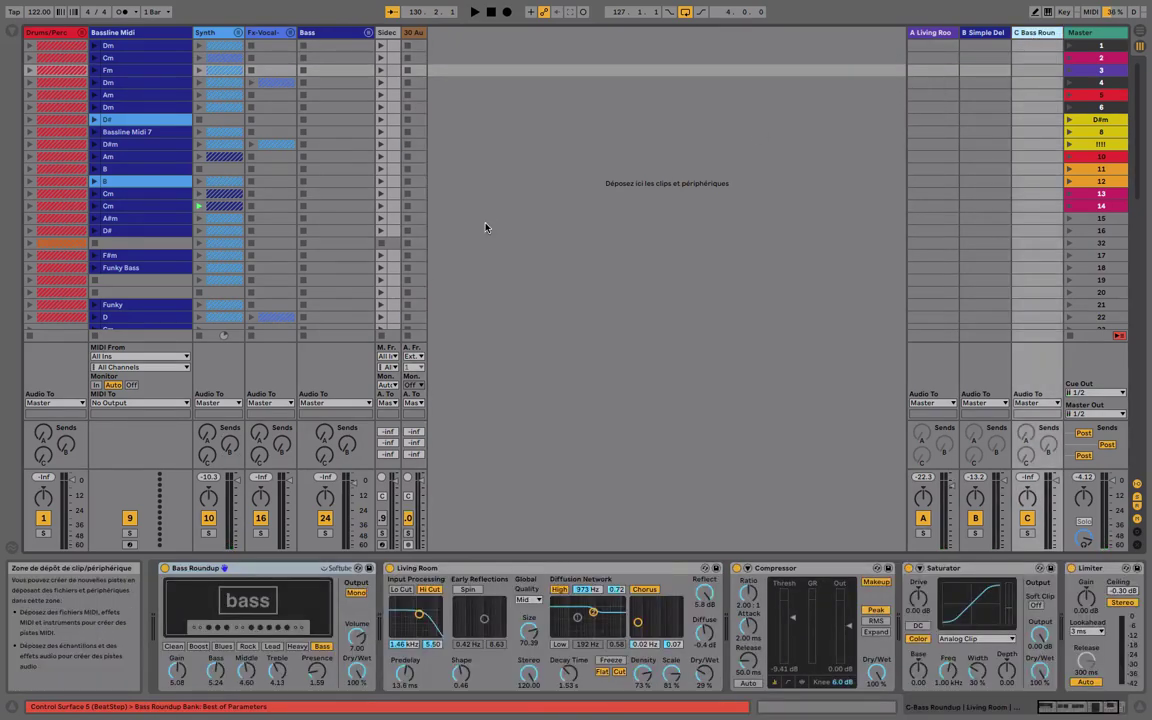
left_click(237, 33)
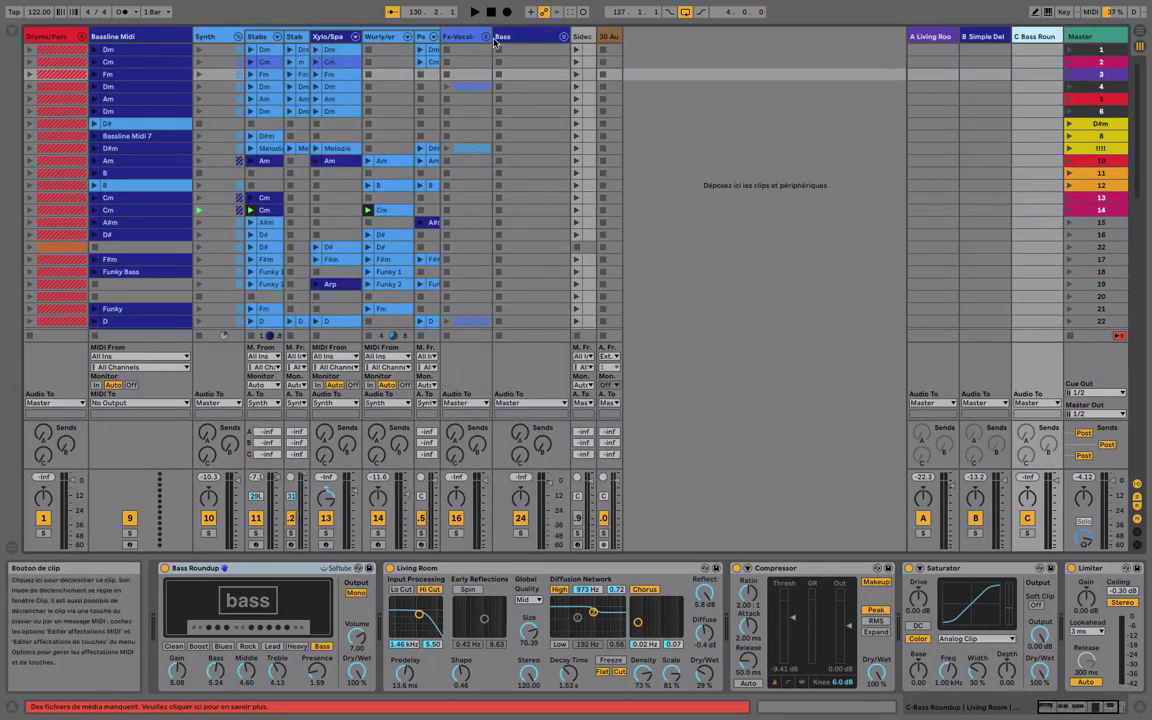
Expand the Fx-Vocal-Lead group, show the Noise up/Down and Microbrute tracks' devices, and collapse the group
left_click(486, 37)
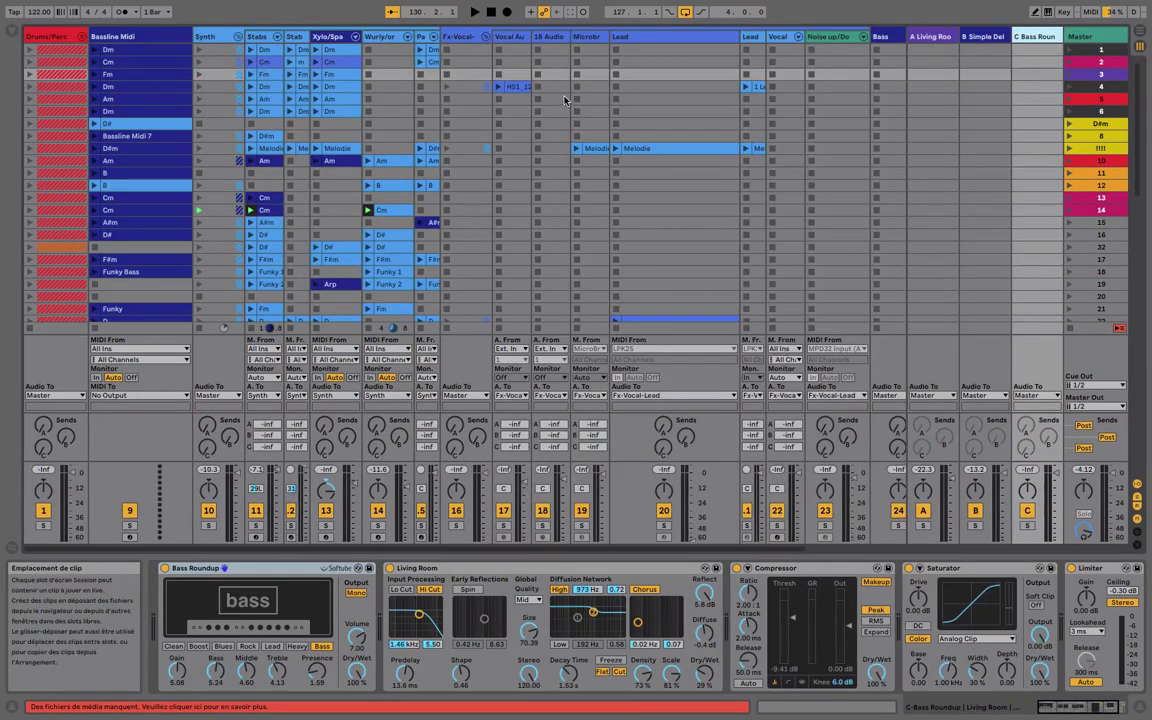
left_click(824, 48)
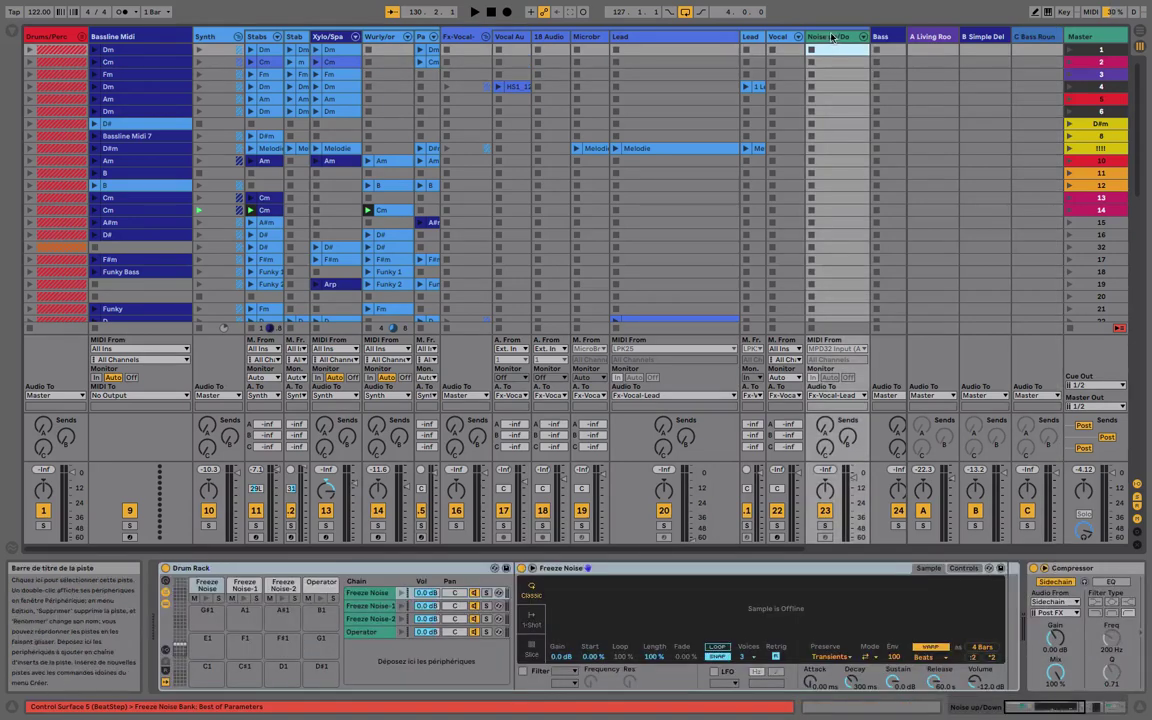
left_click(588, 37)
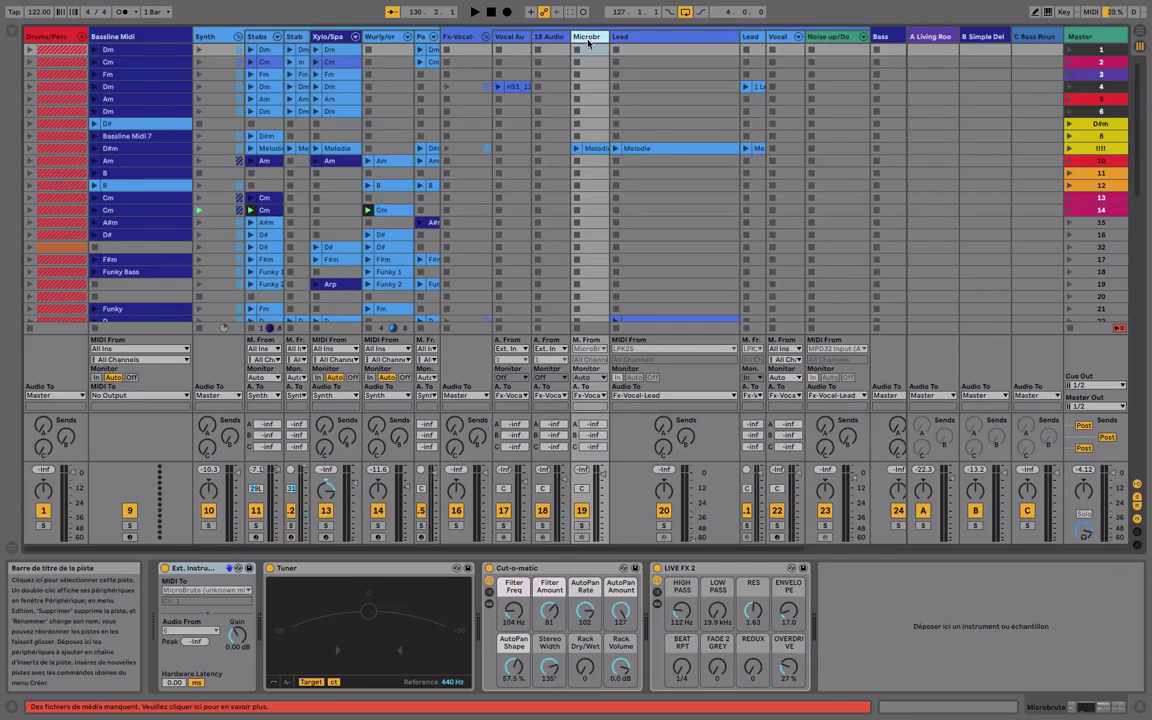
left_click(485, 37)
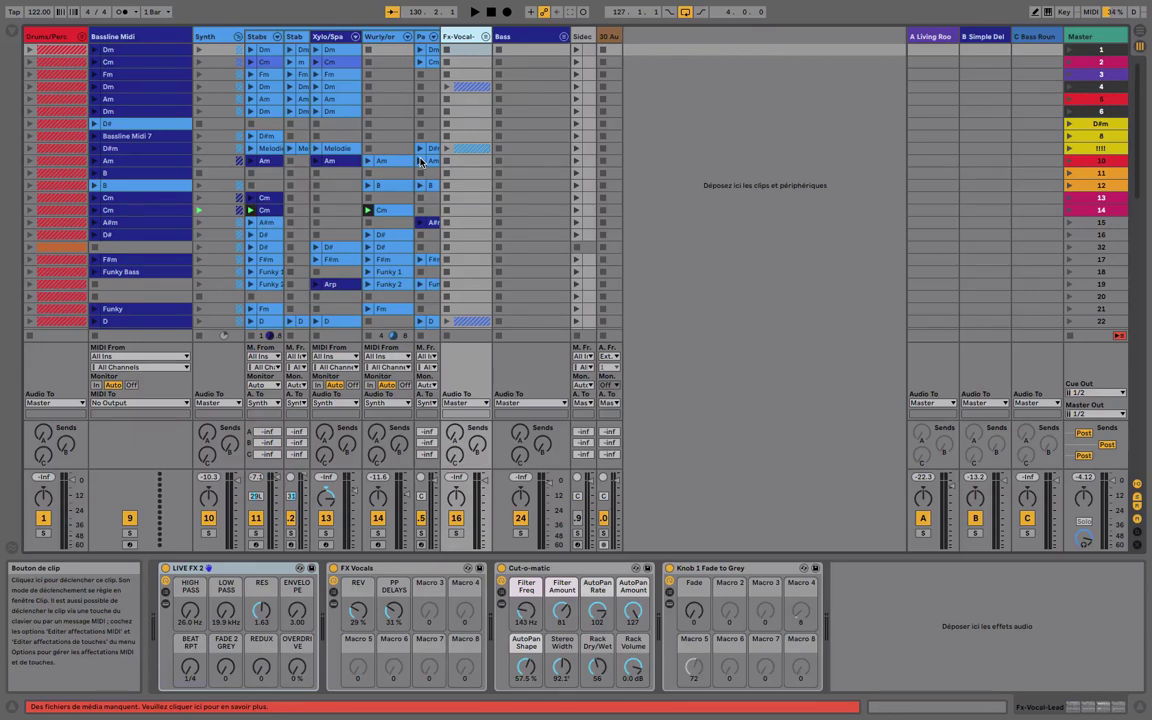
Launch the !!!! scene and pull the Fx-Vocal-Lead group's volume all the way down
left_click(1068, 148)
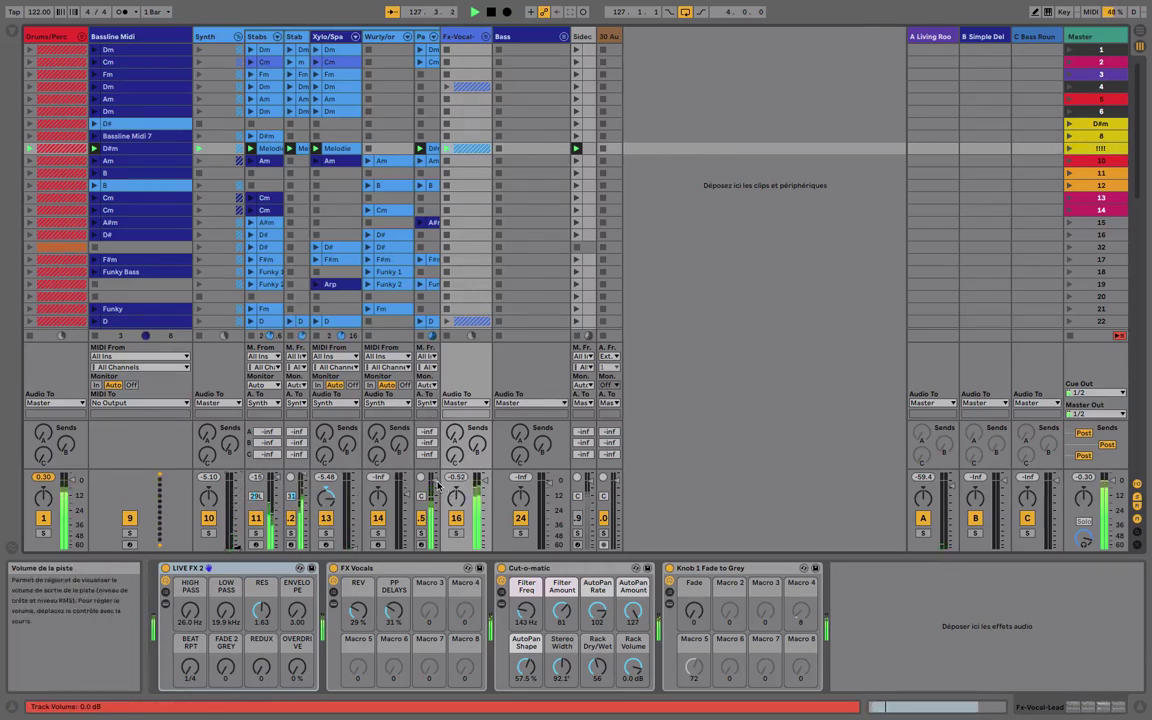
left_click_drag(486, 485, 486, 550)
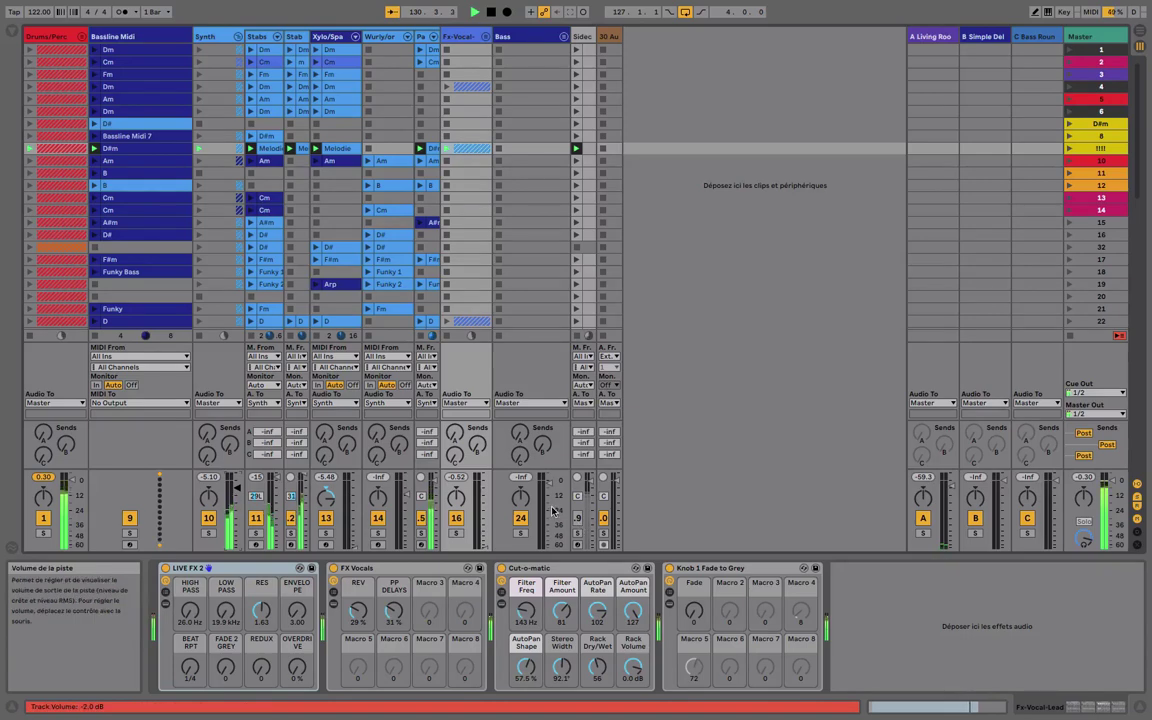
Select the playing D#m clip on Bassline Midi, expand the Bass group and raise the volumes of Bass track 27 and BassLow
left_click(108, 148)
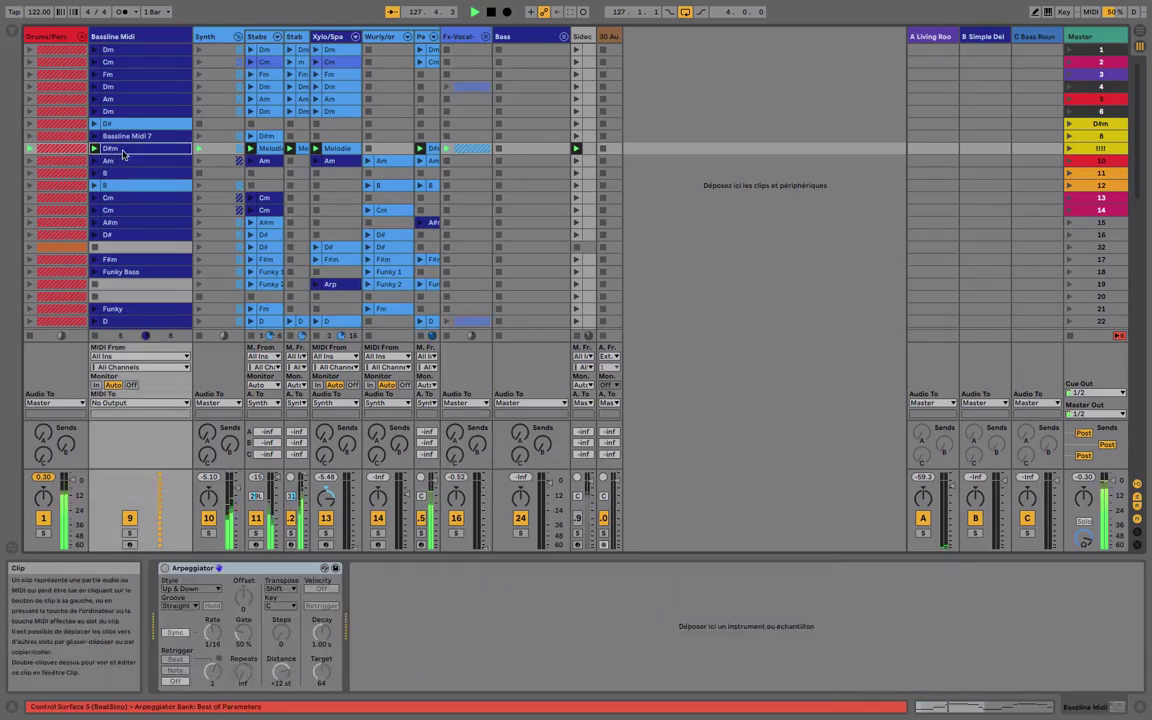
left_click(563, 37)
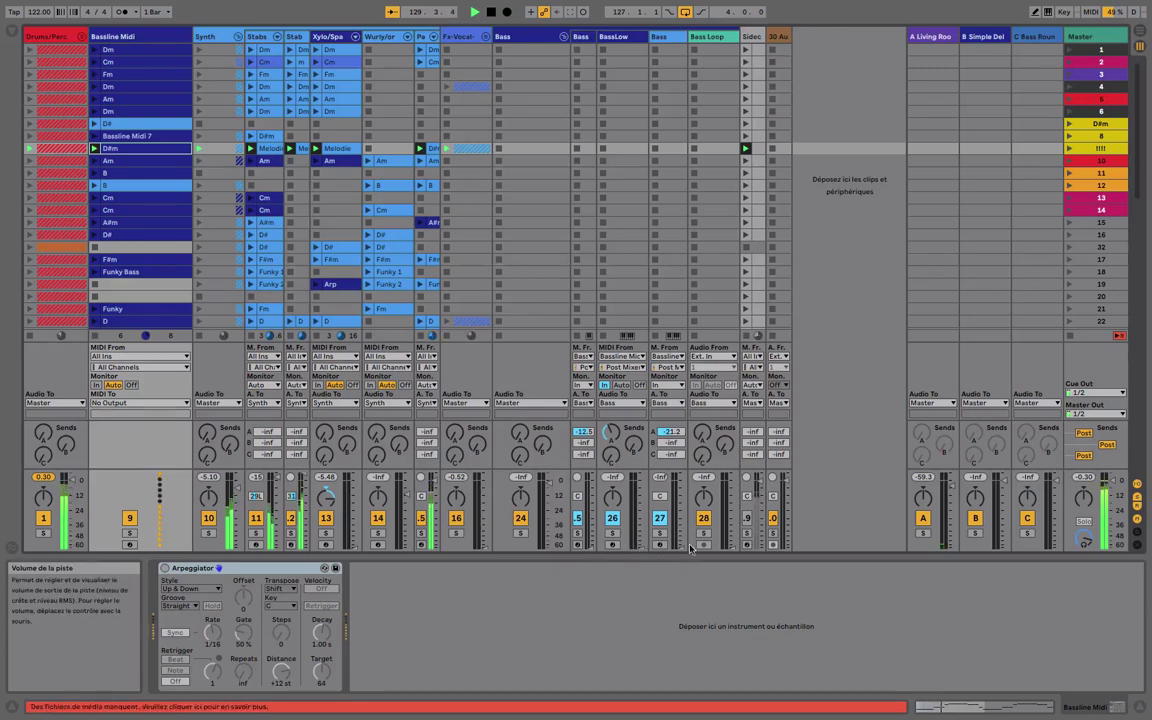
left_click_drag(681, 548, 681, 511)
left_click_drag(679, 496, 641, 518)
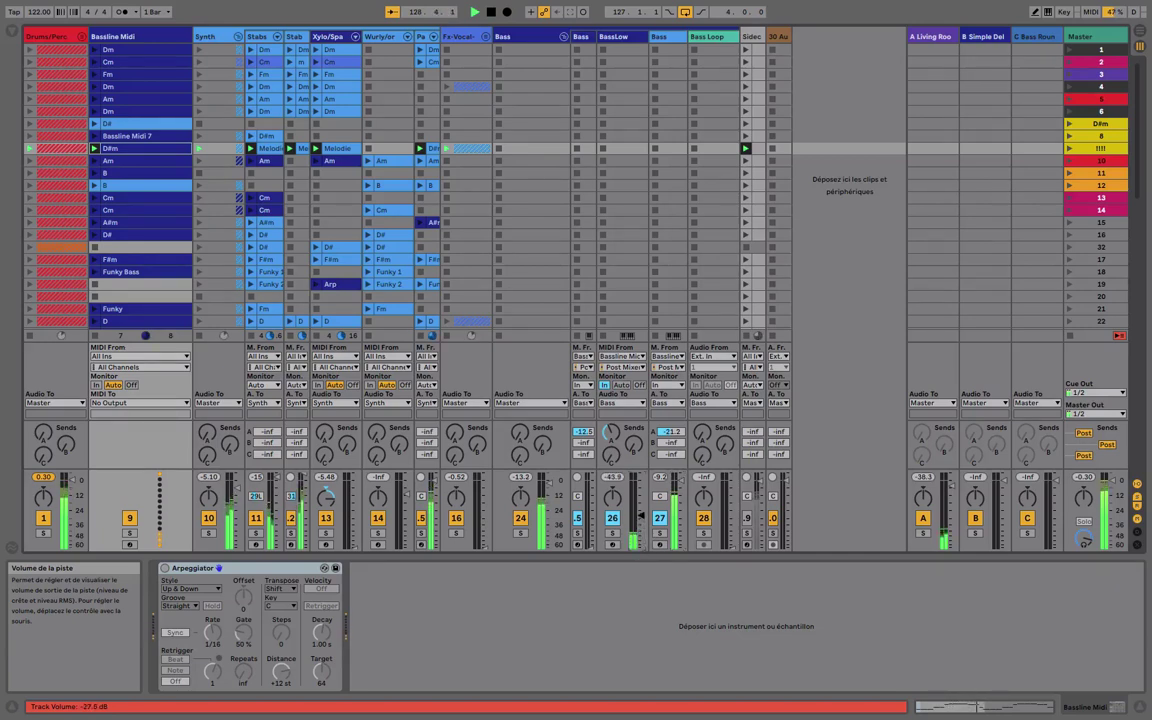